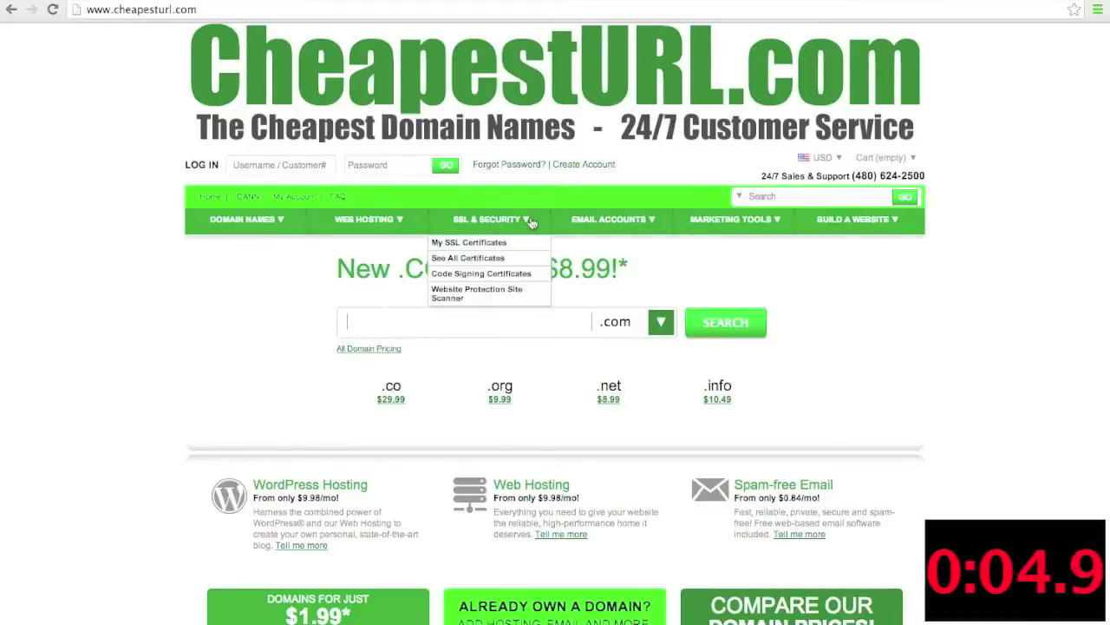
# Browse the WordPress Blog Hosting offer and read how the hosting works
pyautogui.moveTo(644, 226)
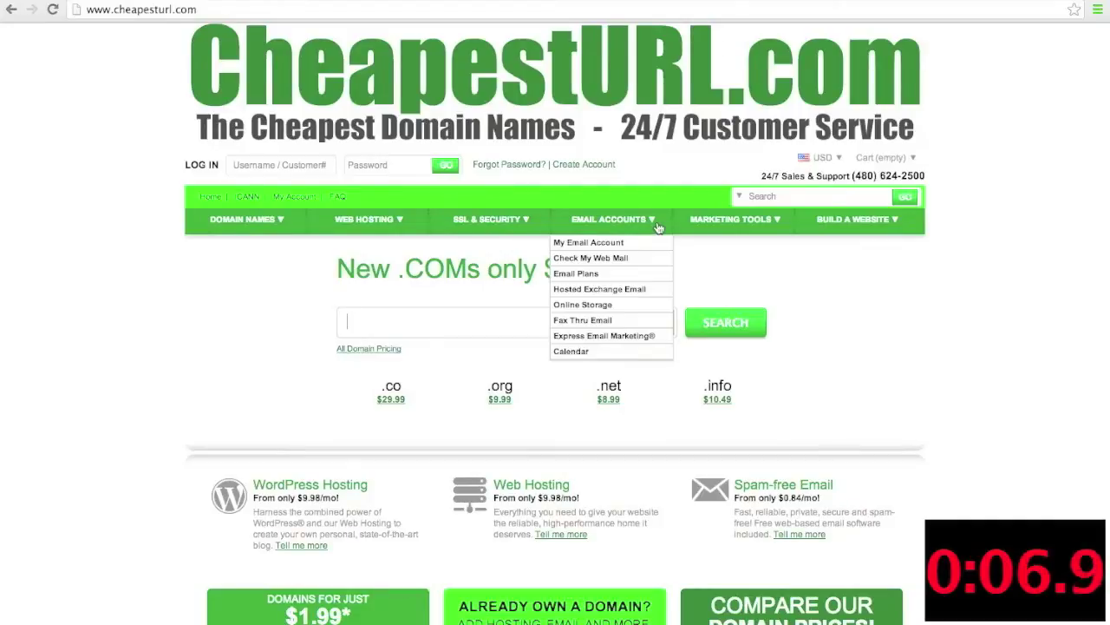
pyautogui.moveTo(359, 221)
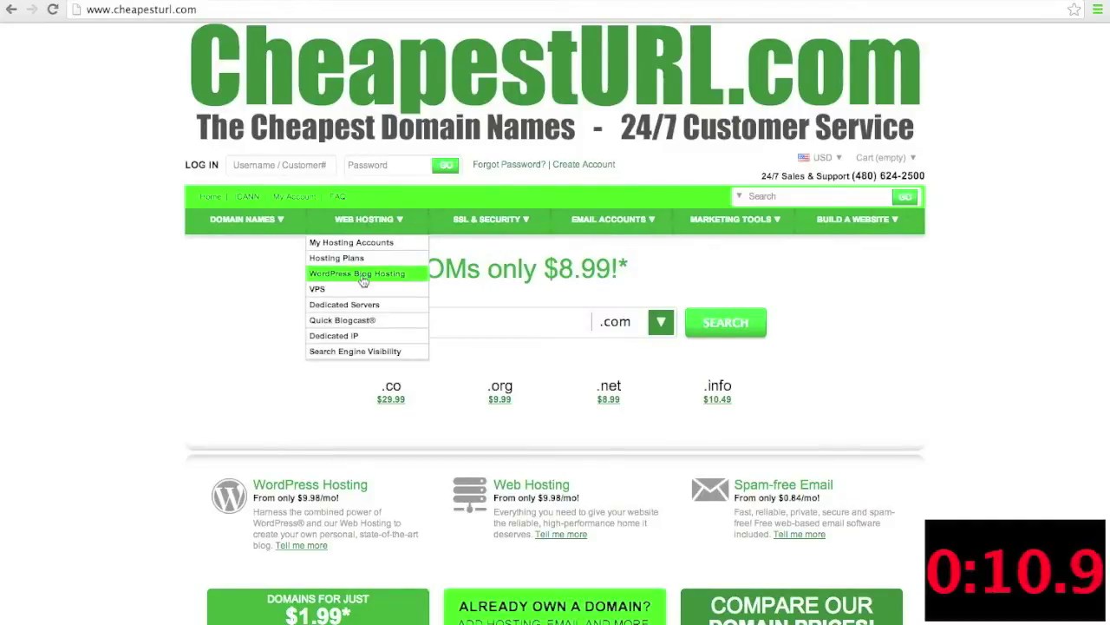
pyautogui.click(420, 277)
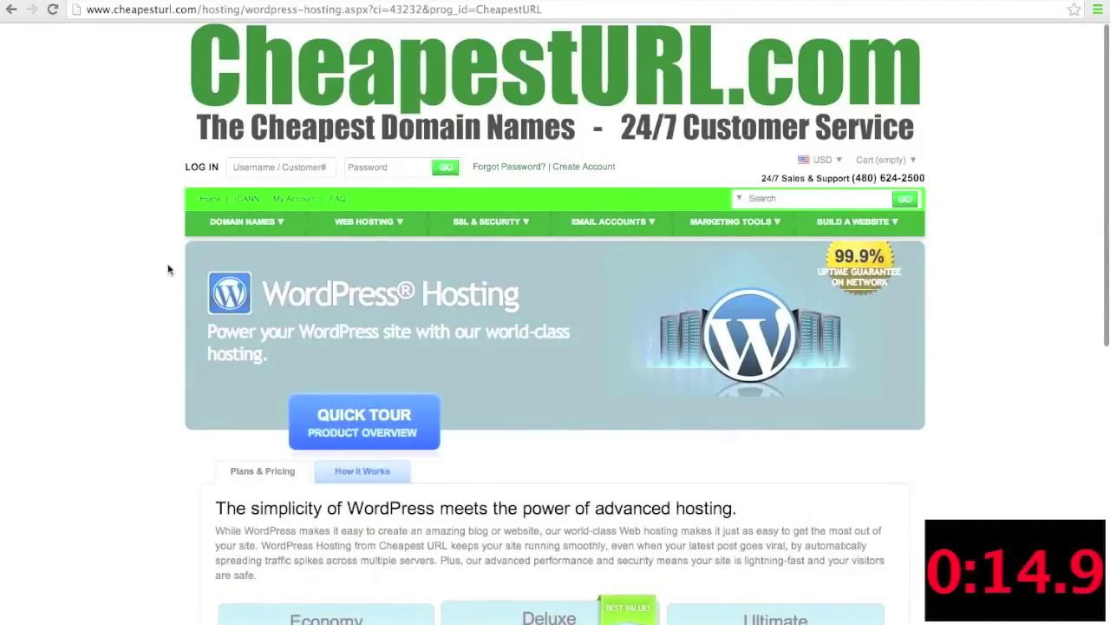
pyautogui.scroll(-5, 168, 269)
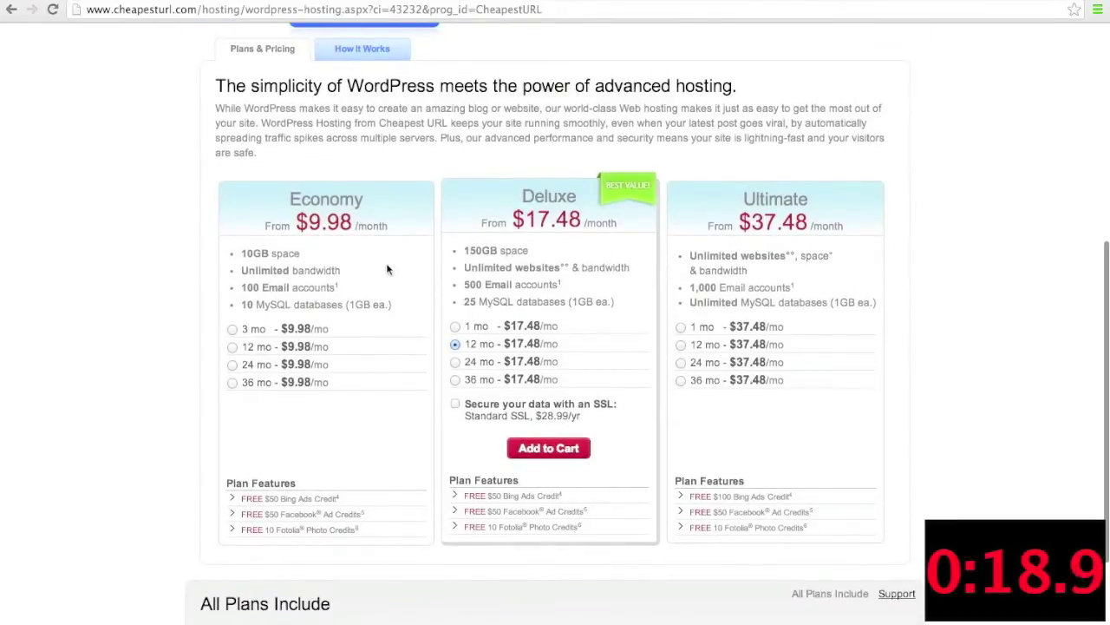
pyautogui.scroll(2, 369, 270)
pyautogui.click(364, 249)
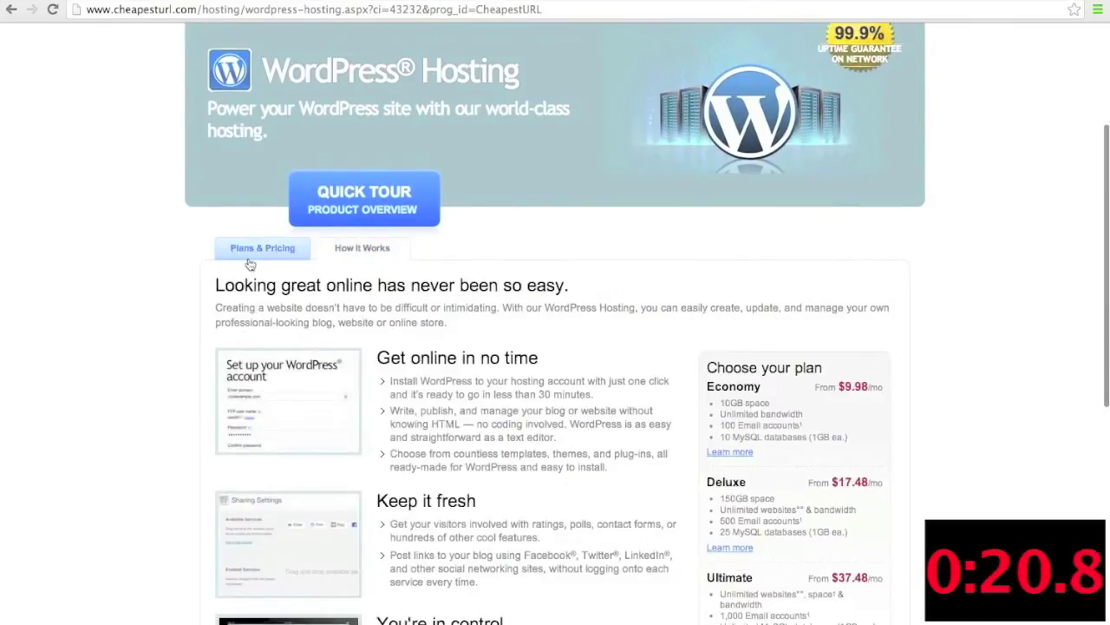
pyautogui.scroll(-3, 159, 265)
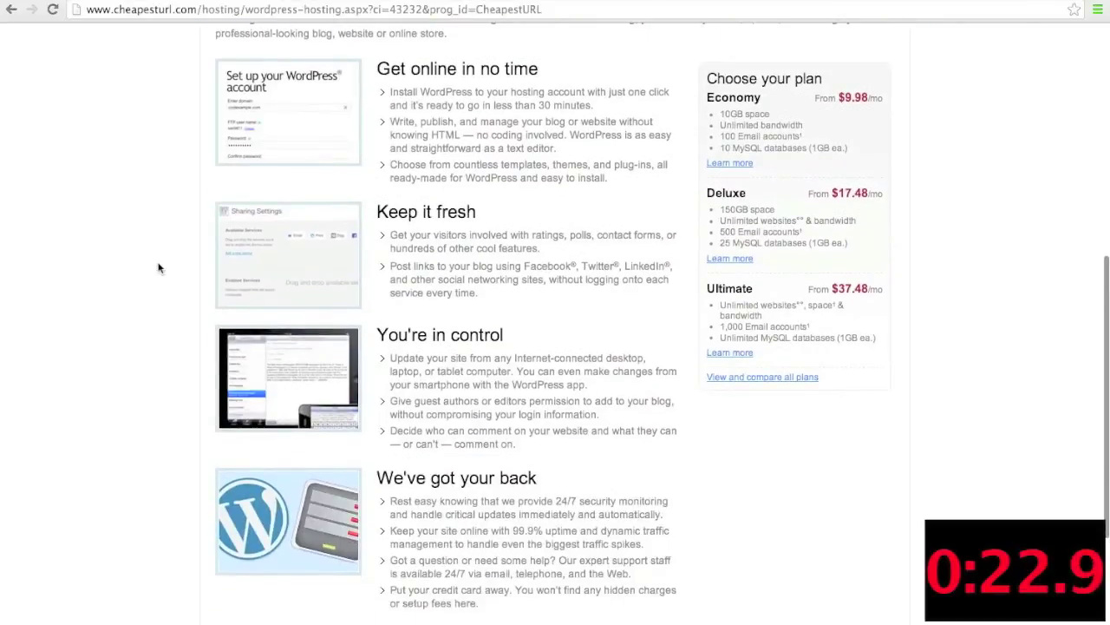
pyautogui.scroll(2, 159, 265)
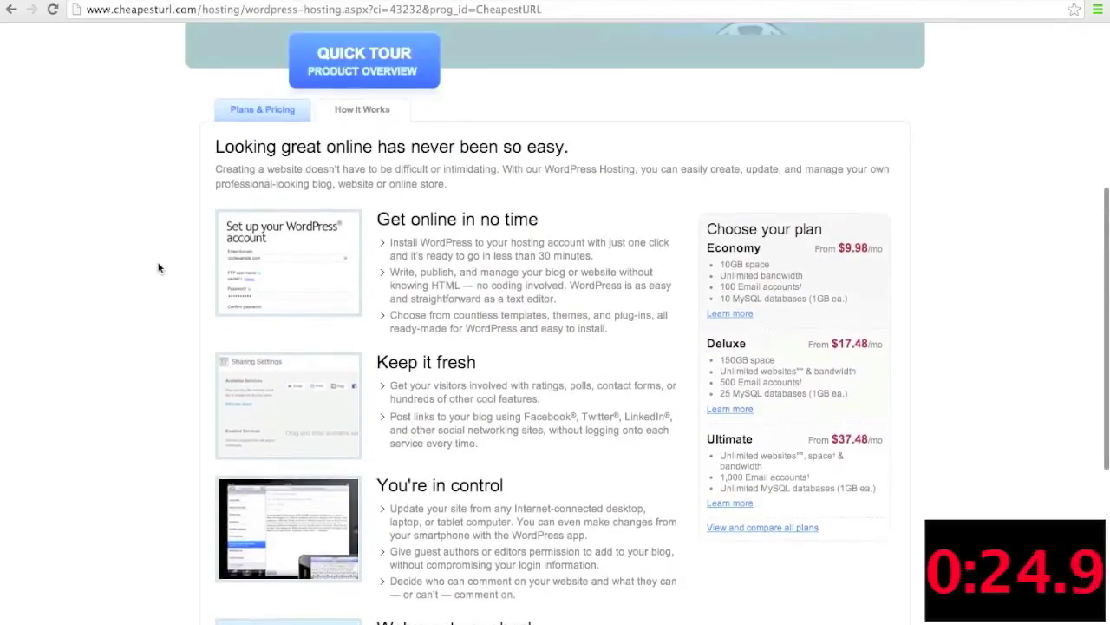
# Select the Economy plan for 3 months and add it to the cart
pyautogui.click(259, 111)
pyautogui.scroll(-3, 148, 193)
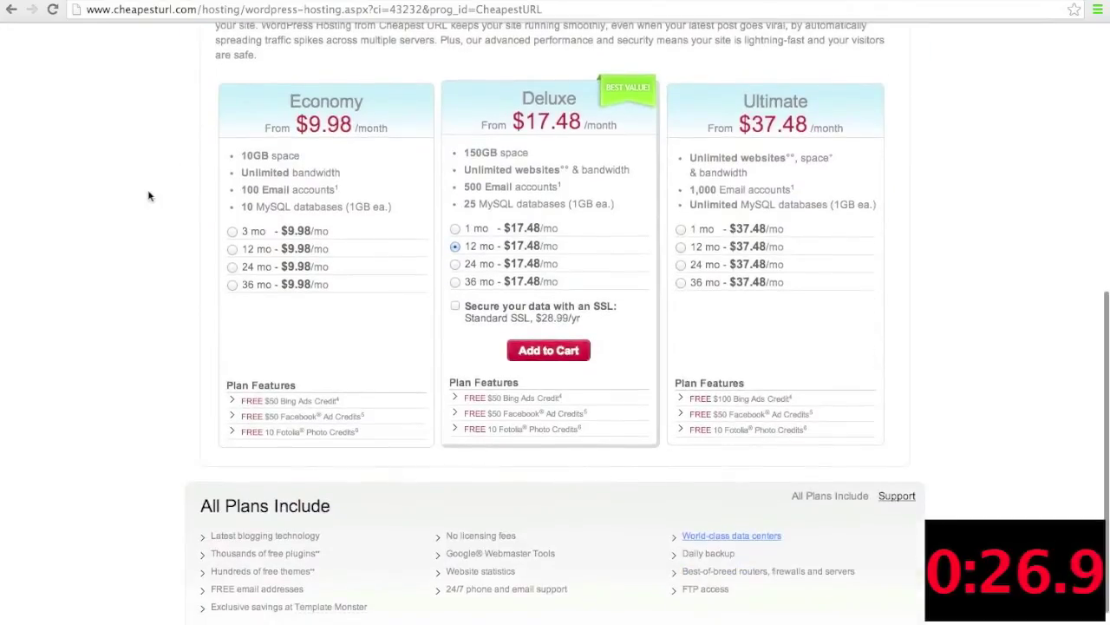
pyautogui.click(233, 231)
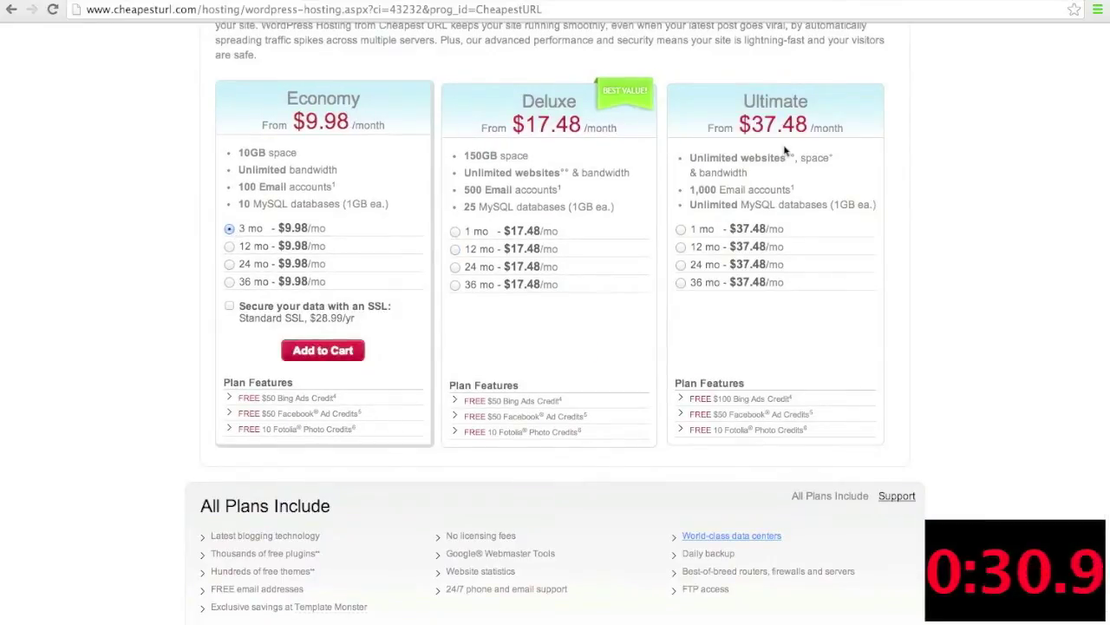
pyautogui.click(323, 350)
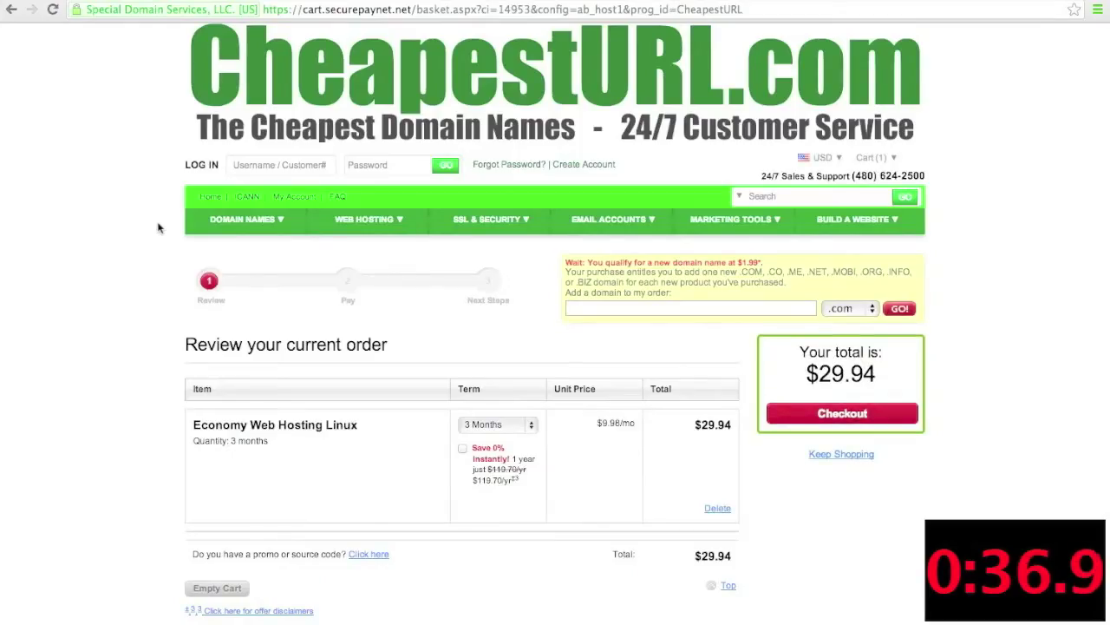
# Search for insuranceblogstarter.com and add the available .com domain to the order
pyautogui.scroll(-3, 124, 230)
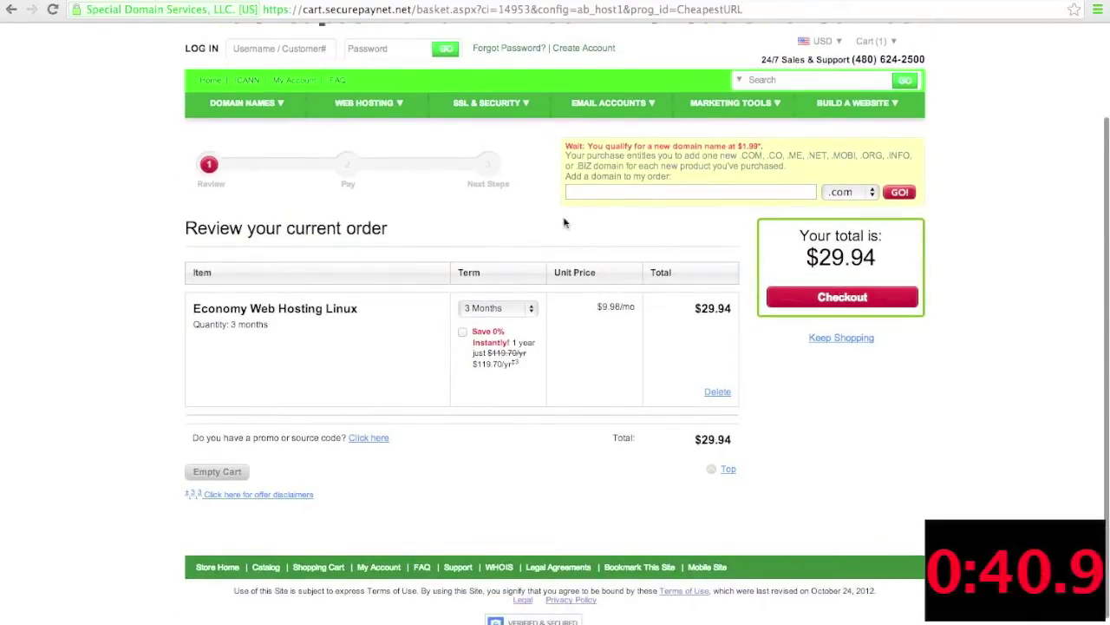
pyautogui.click(606, 192)
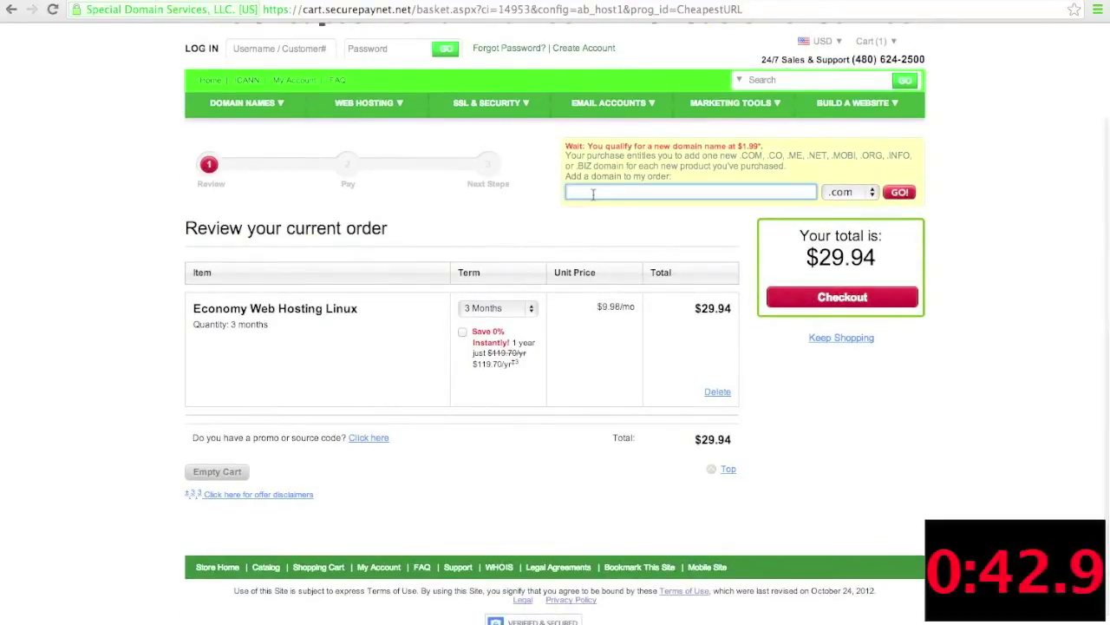
pyautogui.write('insuranceblog')
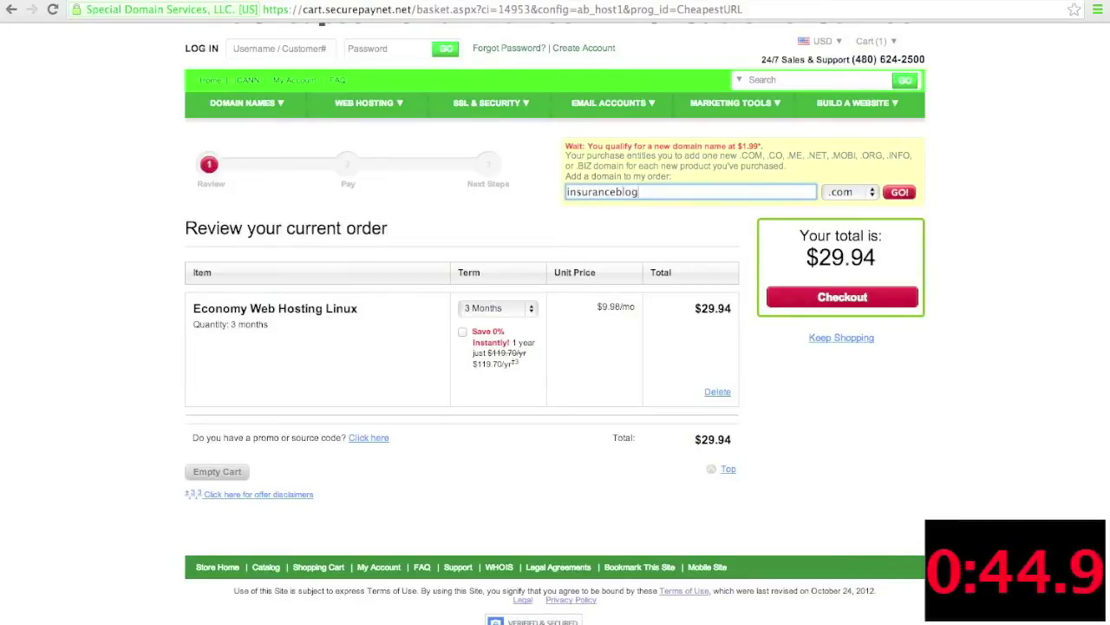
pyautogui.write('starter')
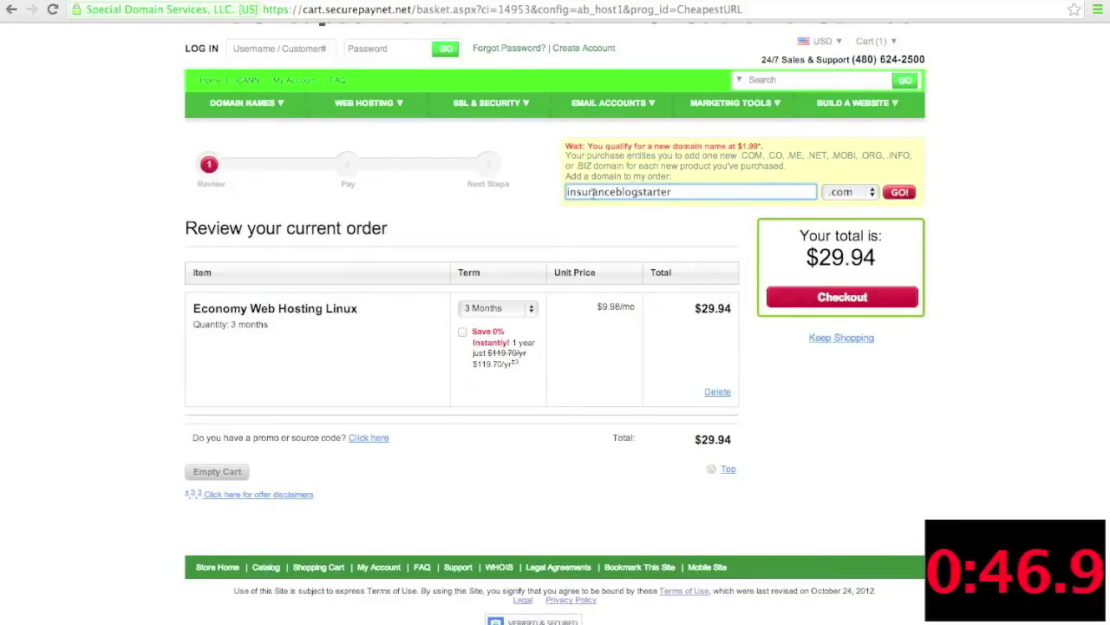
pyautogui.click(899, 193)
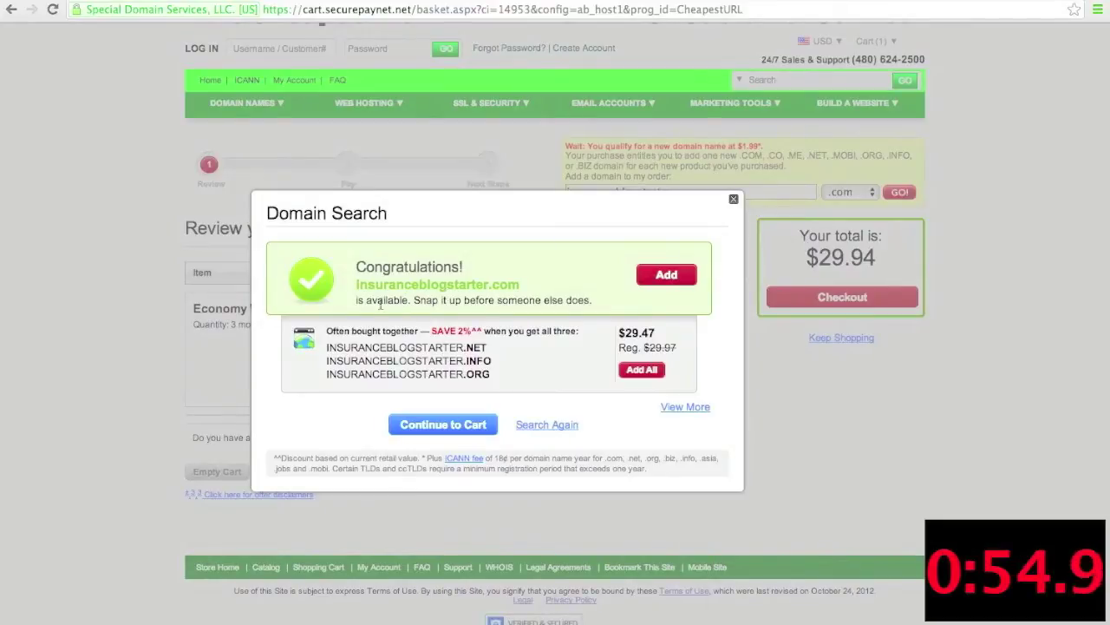
pyautogui.moveTo(428, 303); pyautogui.dragTo(591, 302)
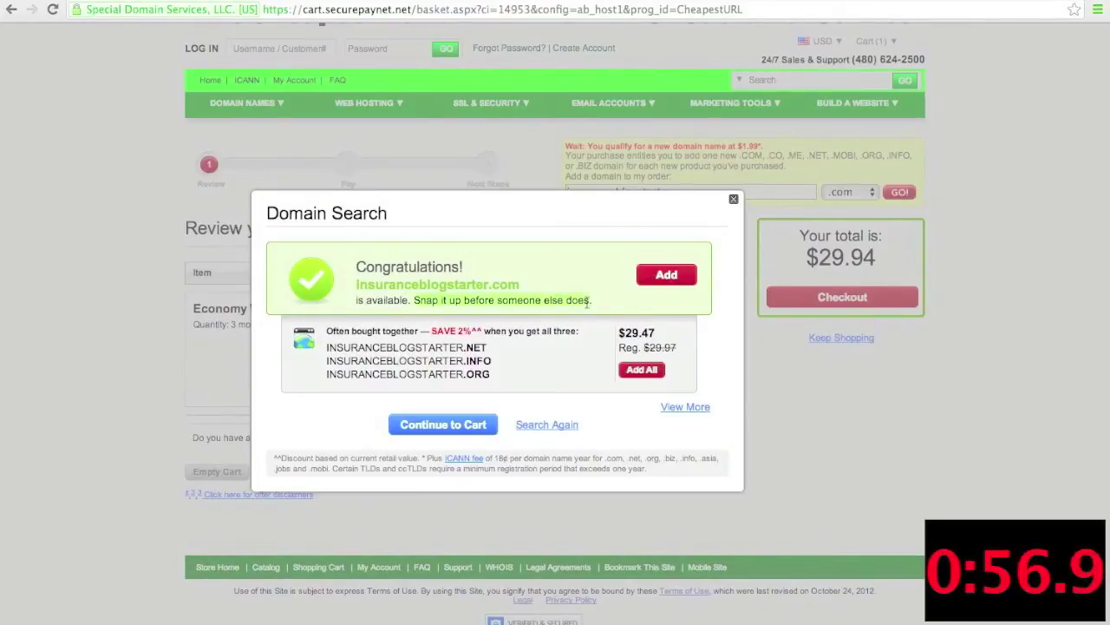
pyautogui.click(663, 276)
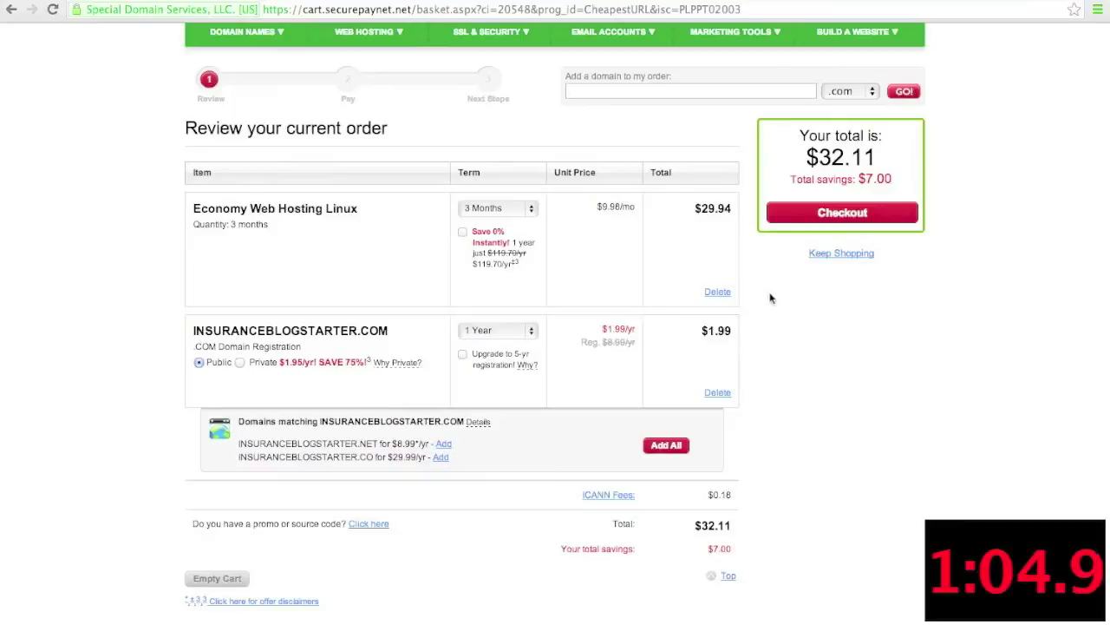
# Review the $32.11 cart and proceed to checkout
pyautogui.scroll(4, 770, 298)
pyautogui.scroll(-4, 759, 299)
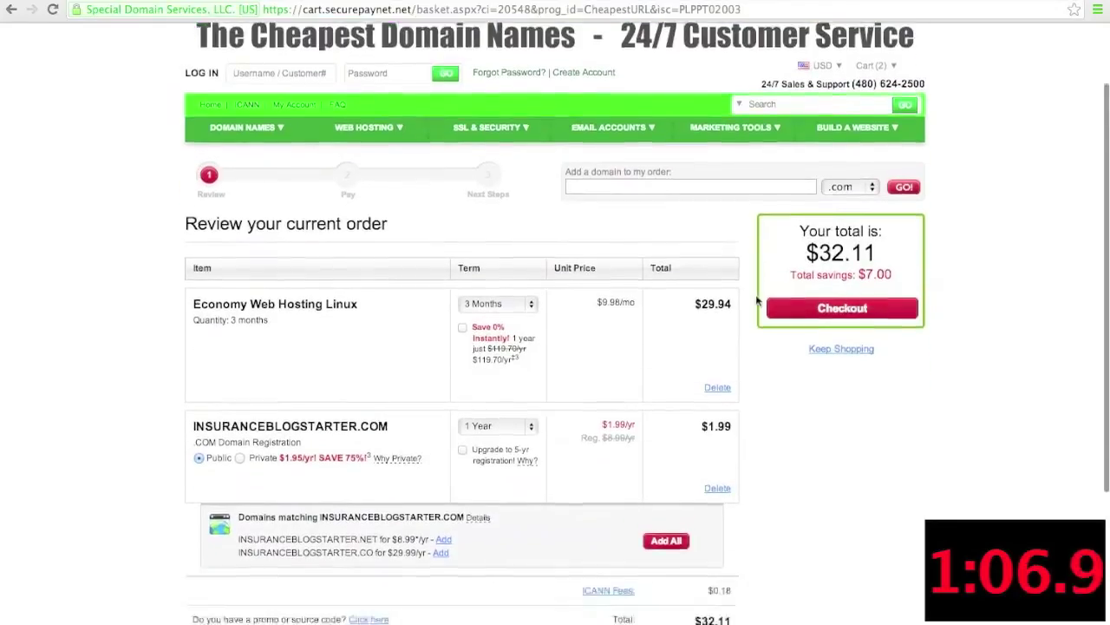
pyautogui.scroll(-2, 755, 301)
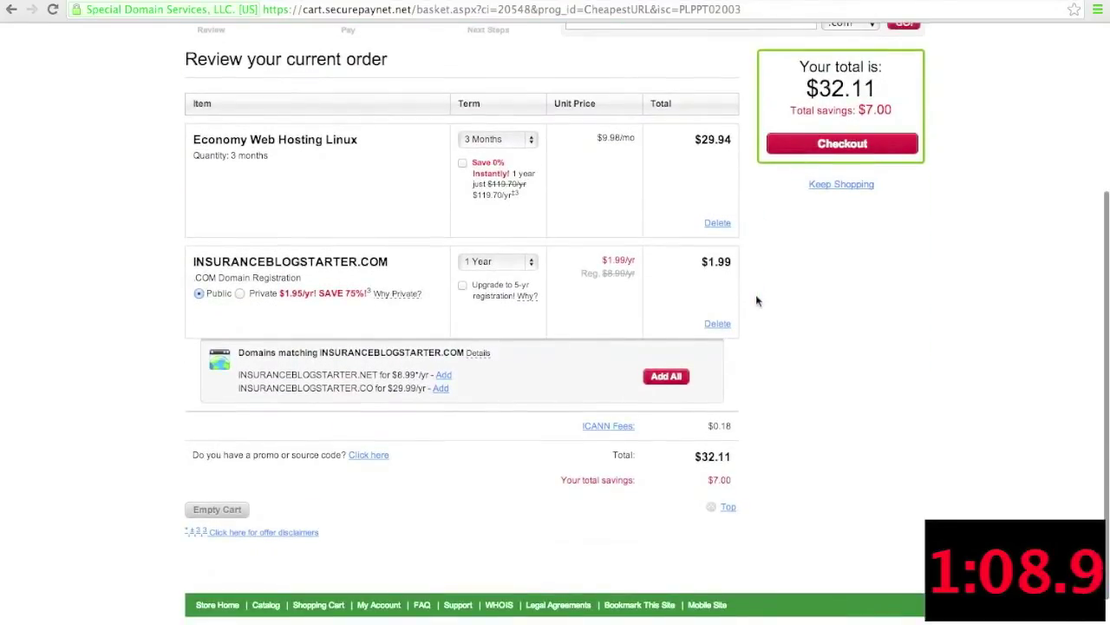
pyautogui.scroll(5, 756, 300)
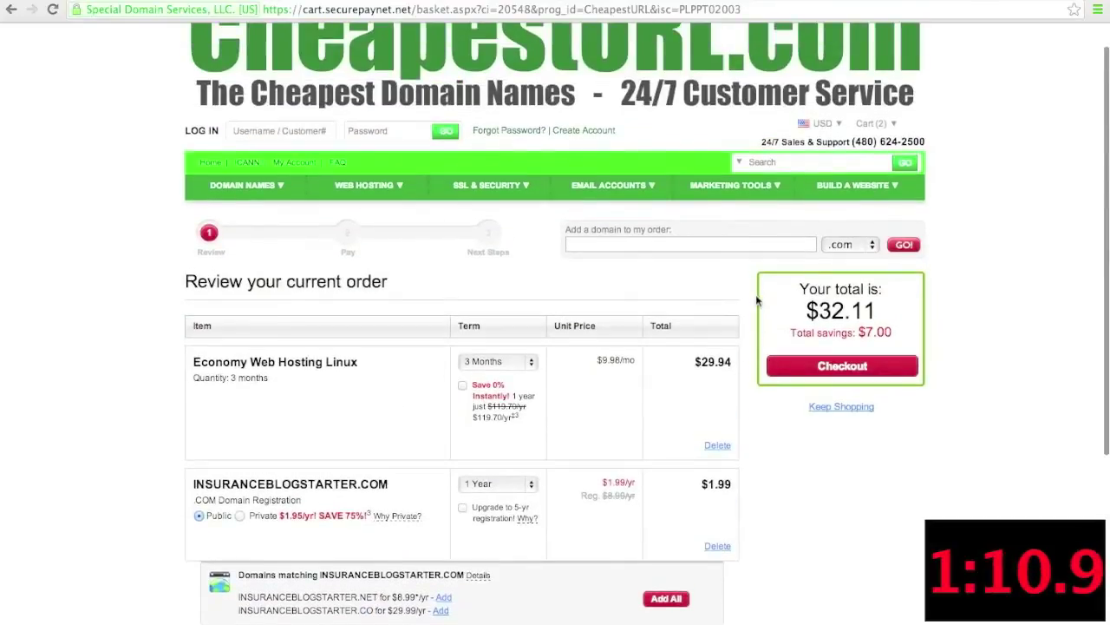
pyautogui.click(831, 367)
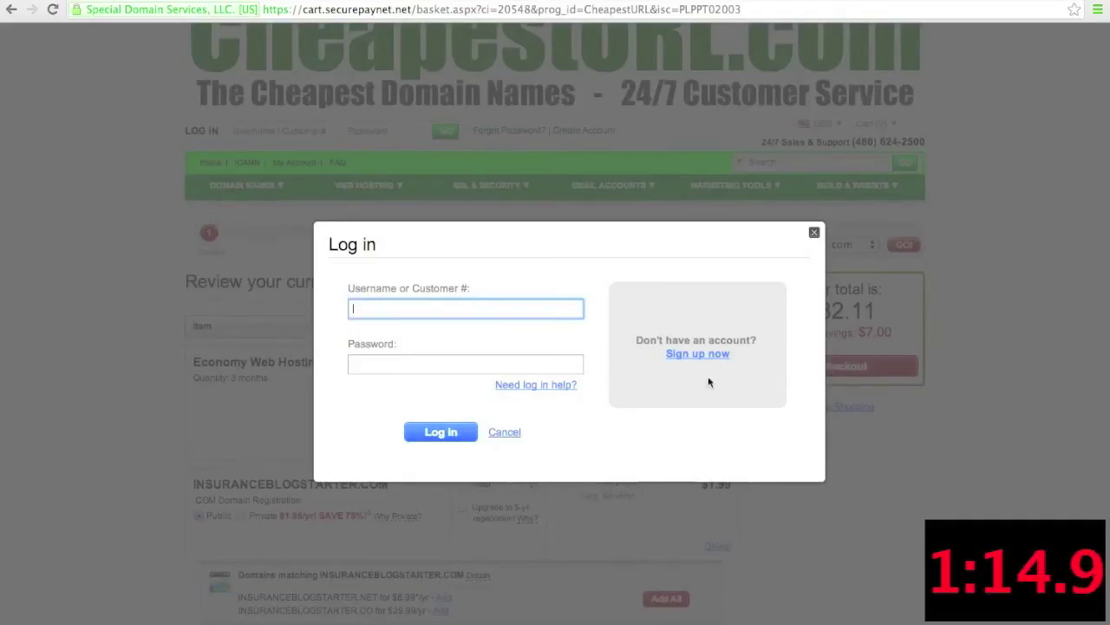
# Start a new customer account, entering the account holder's first name, last name and e-mail
pyautogui.click(701, 354)
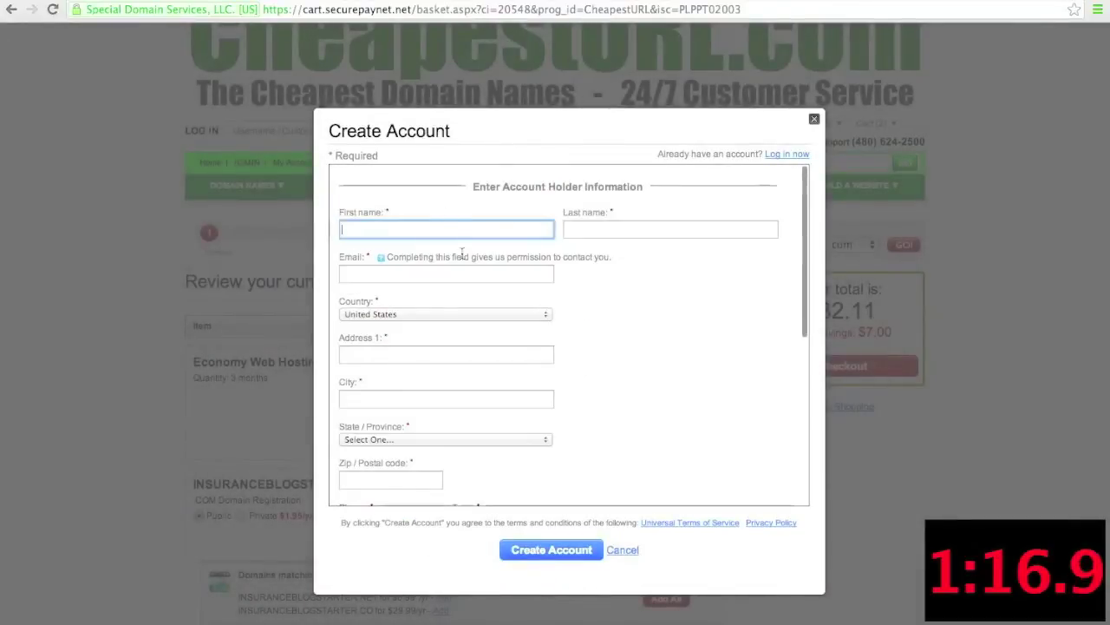
pyautogui.press('Tab')
pyautogui.press('Tab')
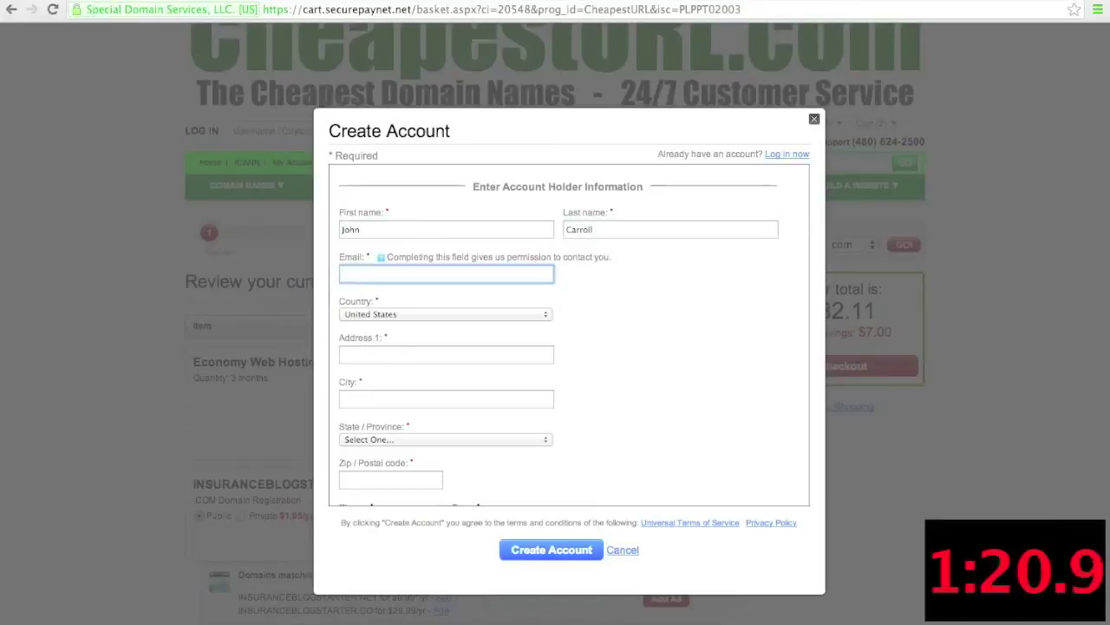
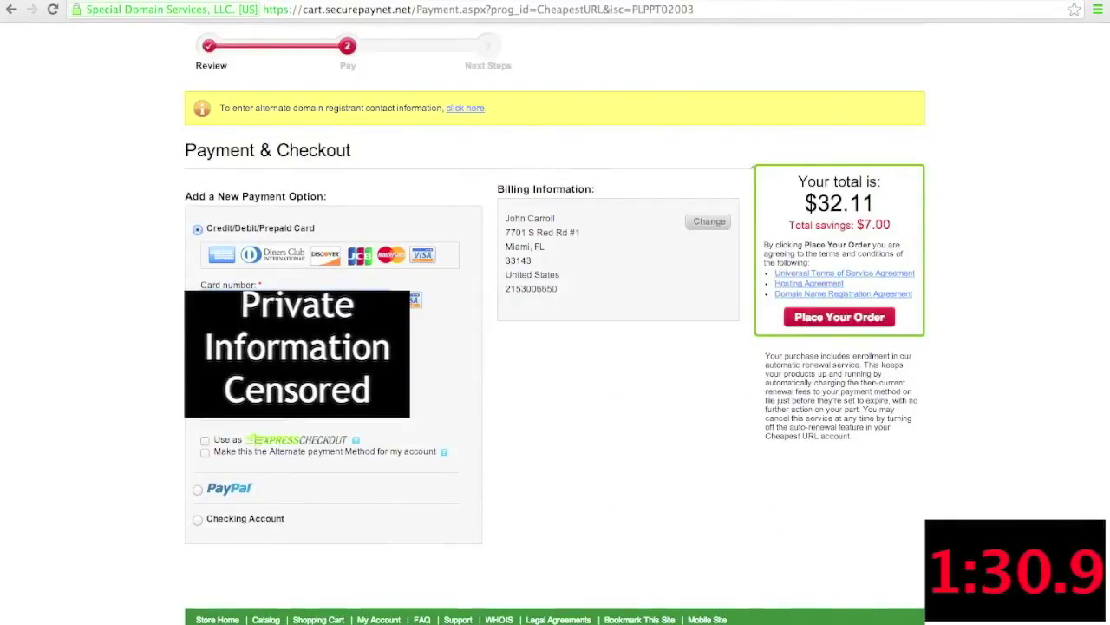
# Enter the card expiry month, year and security code, and enable Use as ExpressCheckout
pyautogui.press('Return')
pyautogui.press('Tab')
pyautogui.press('Return')
pyautogui.press('Tab')
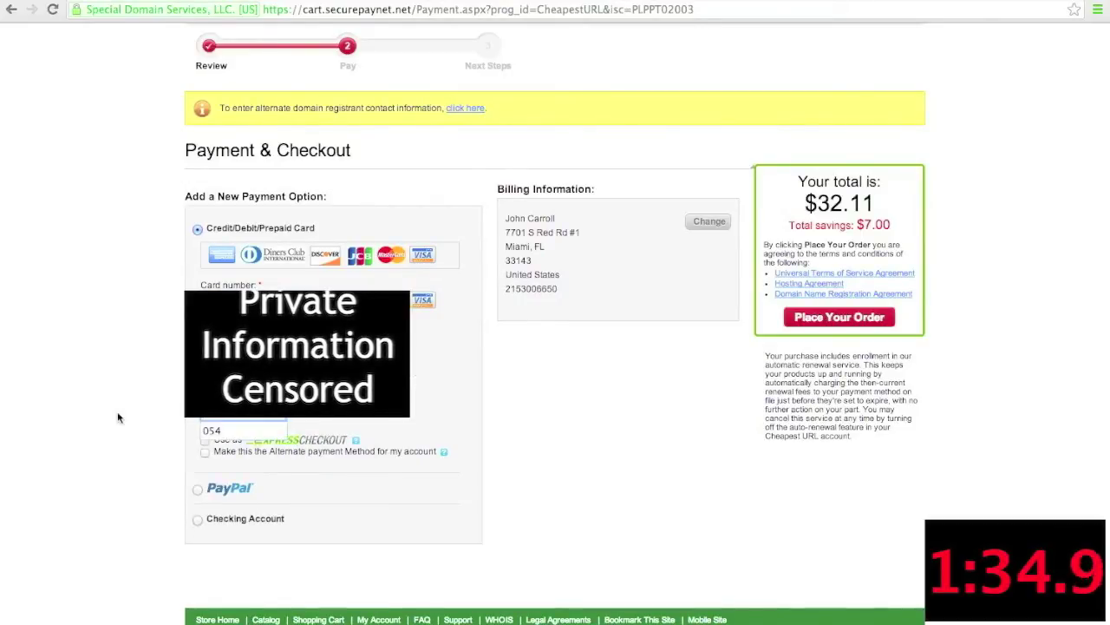
pyautogui.press('Tab')
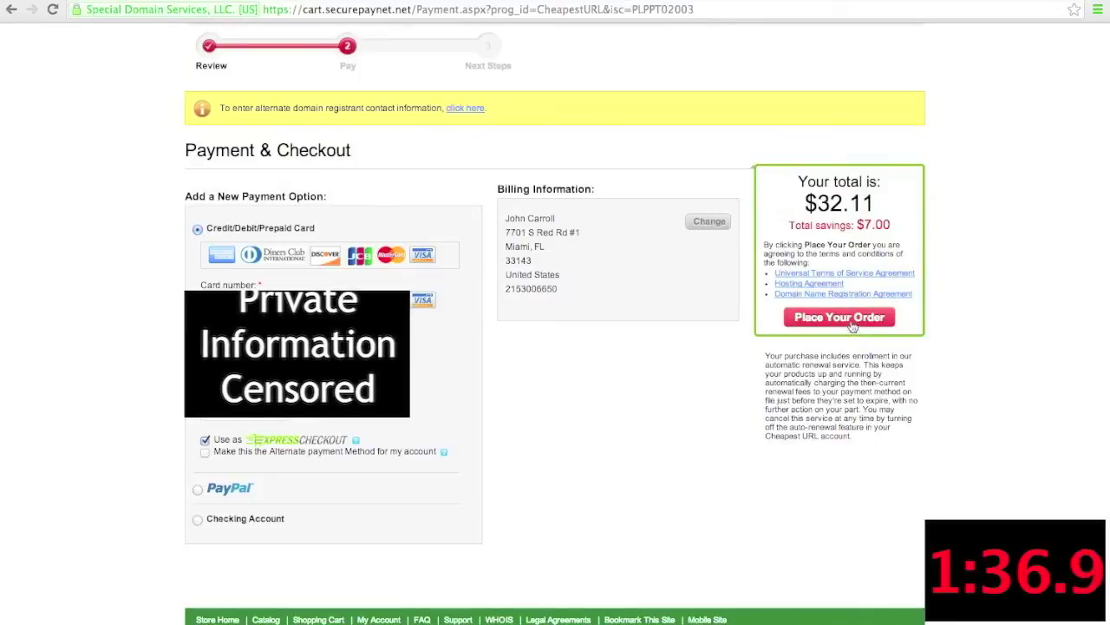
# Place the $32.11 order and check the thank-you confirmation page
pyautogui.click(838, 317)
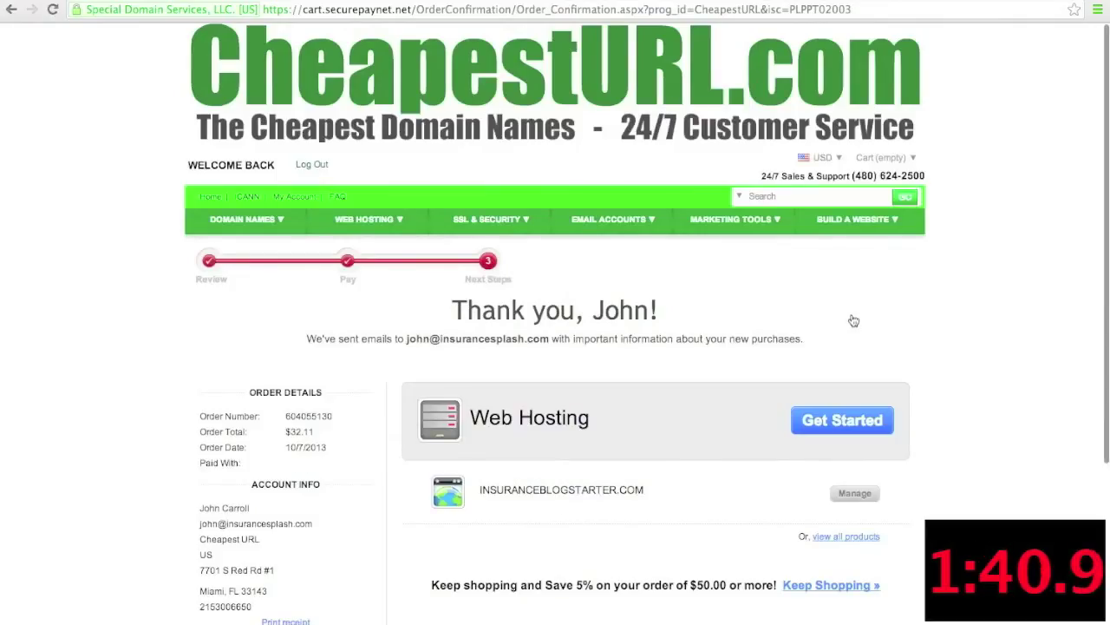
pyautogui.scroll(-3, 859, 316)
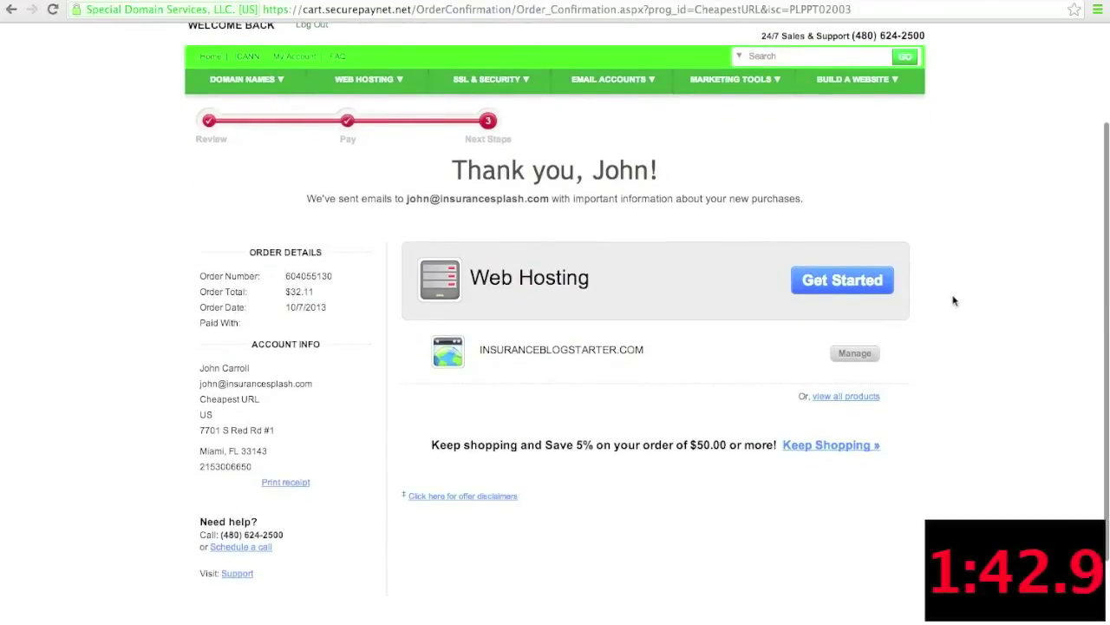
pyautogui.scroll(3, 953, 300)
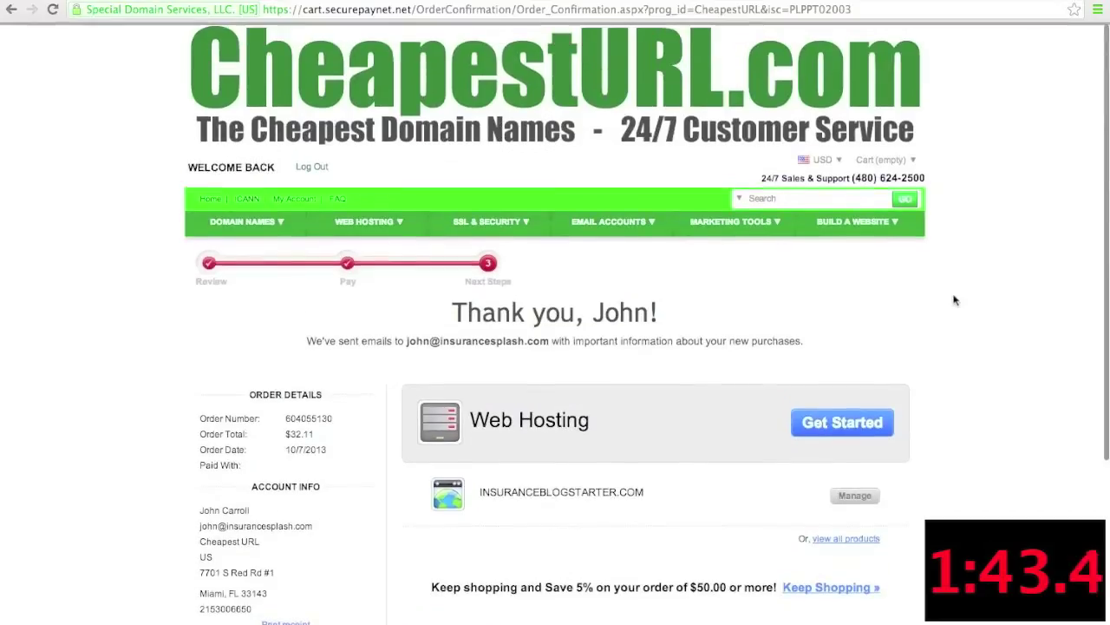
# Begin the hosting setup for insuranceblogstarter.com and dismiss the web statistics notice
pyautogui.click(823, 423)
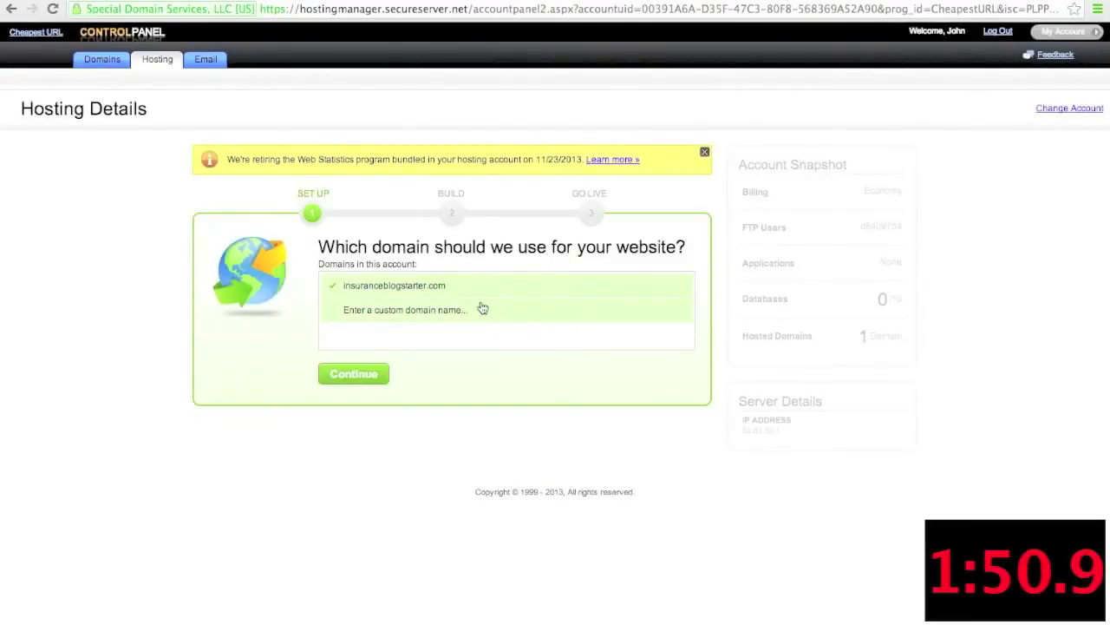
pyautogui.click(353, 377)
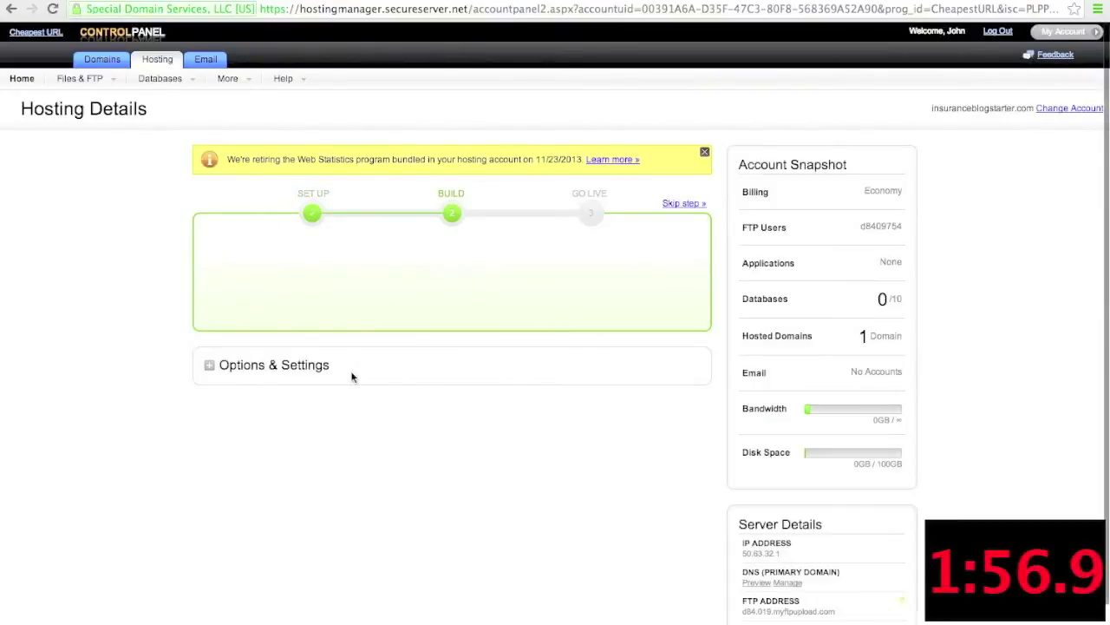
pyautogui.click(704, 153)
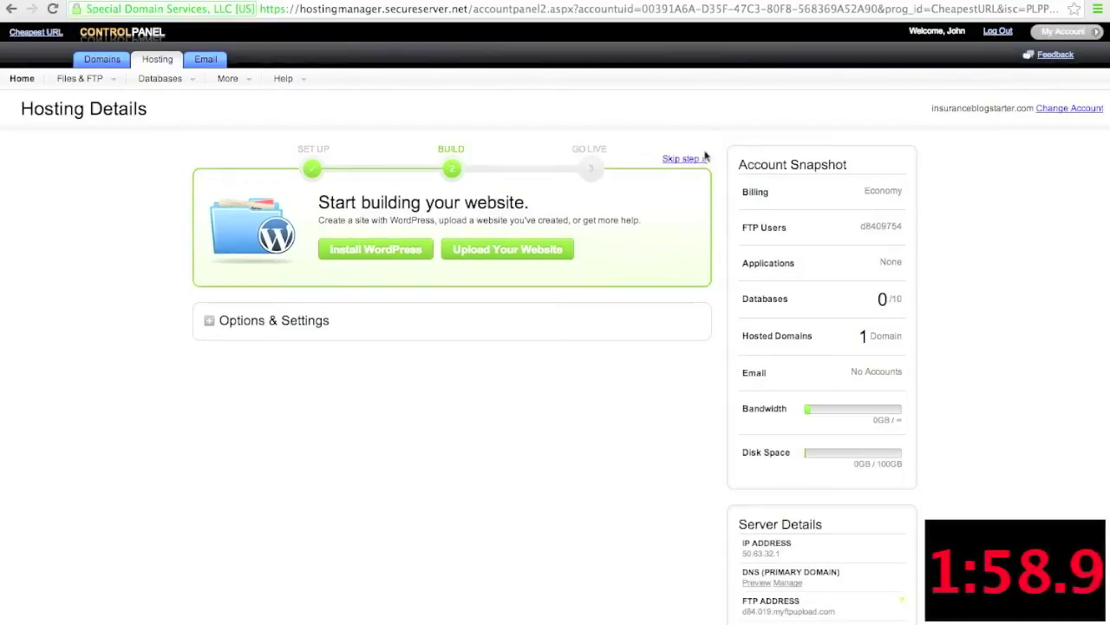
# Install WordPress with username admin and a chosen password, confirmed twice
pyautogui.click(399, 253)
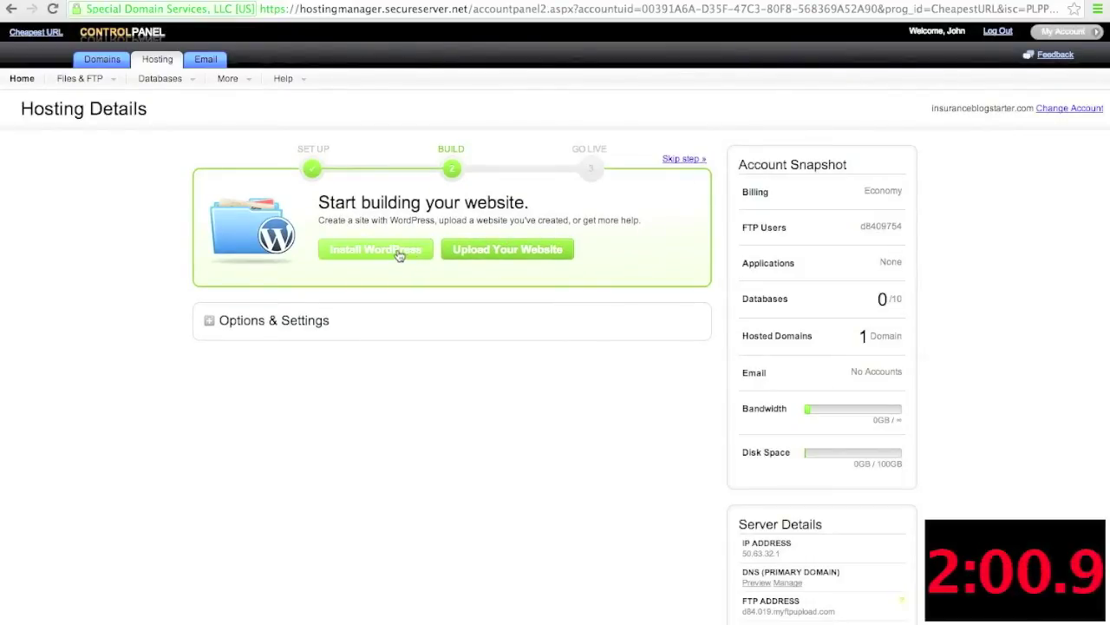
pyautogui.click(395, 252)
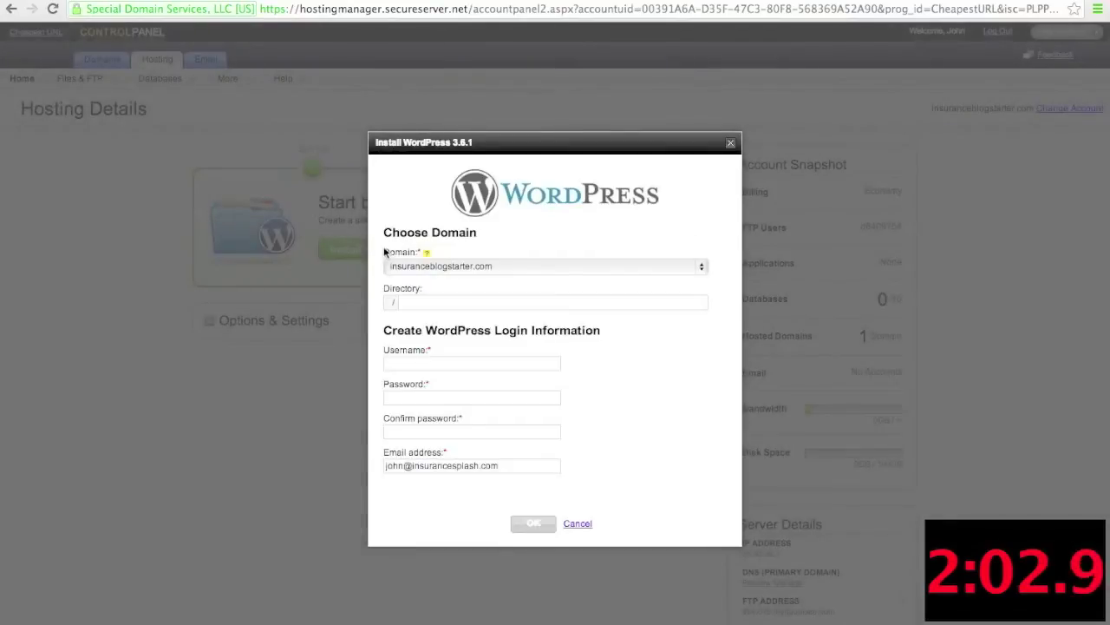
pyautogui.click(422, 362)
pyautogui.write('admin')
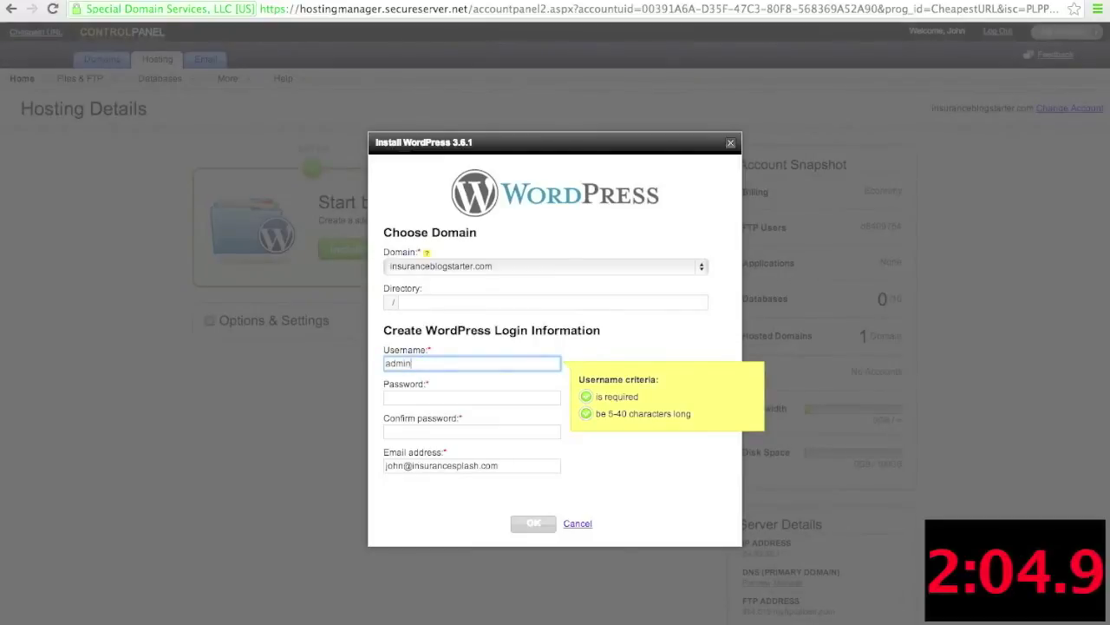
pyautogui.press('Tab')
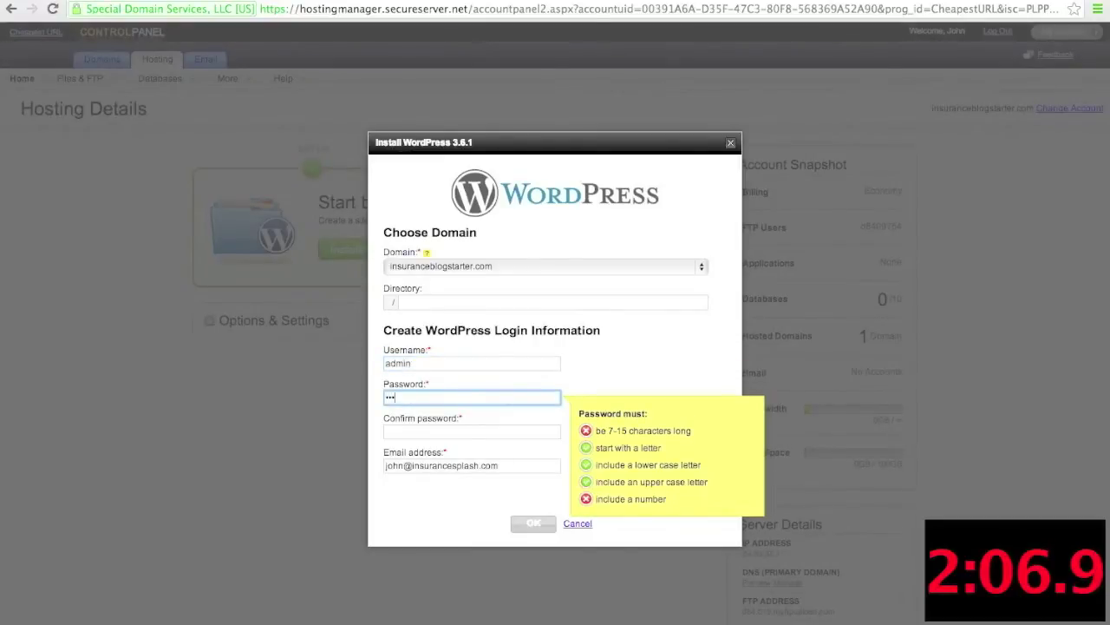
pyautogui.press('Tab')
pyautogui.press('Tab')
pyautogui.click(536, 523)
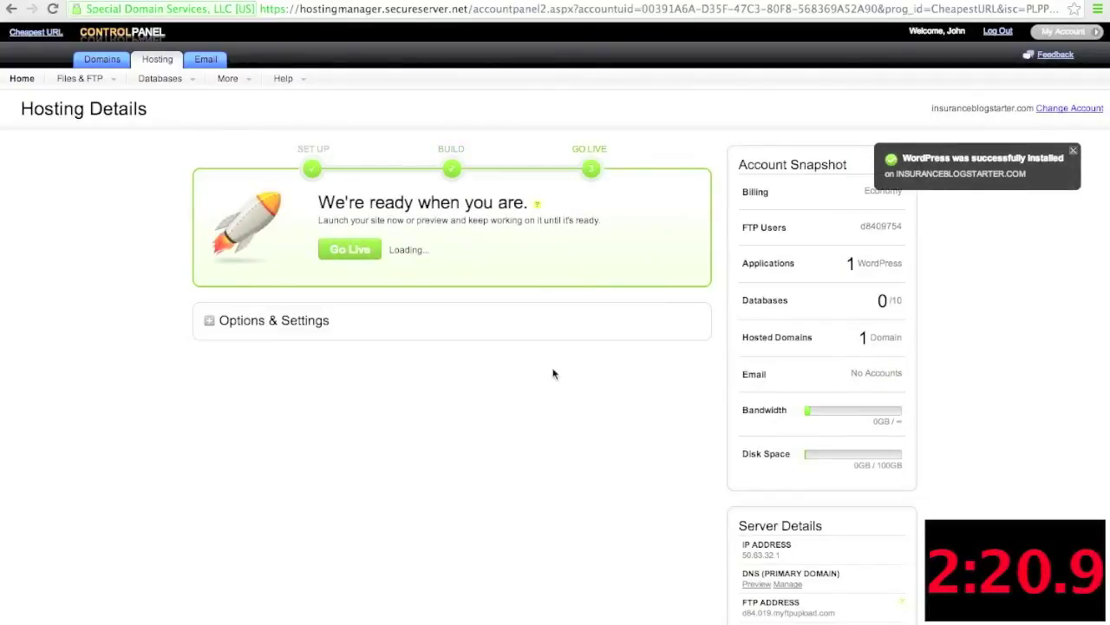
# Take insuranceblogstarter.com live and finish setup, returning to the Hosting Details dashboard
pyautogui.click(356, 253)
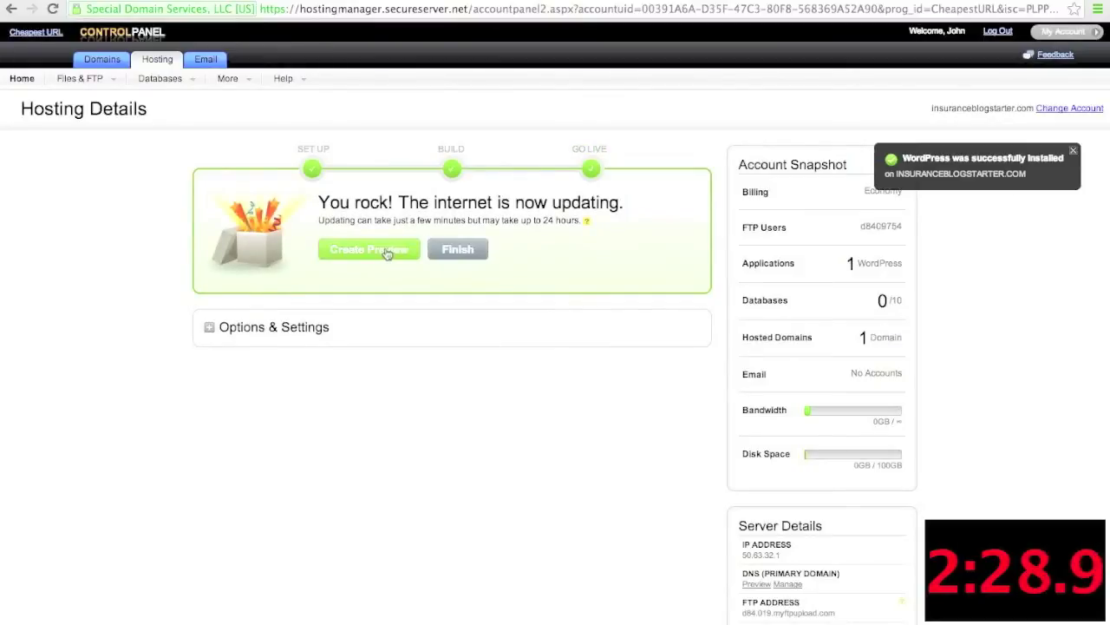
pyautogui.click(462, 250)
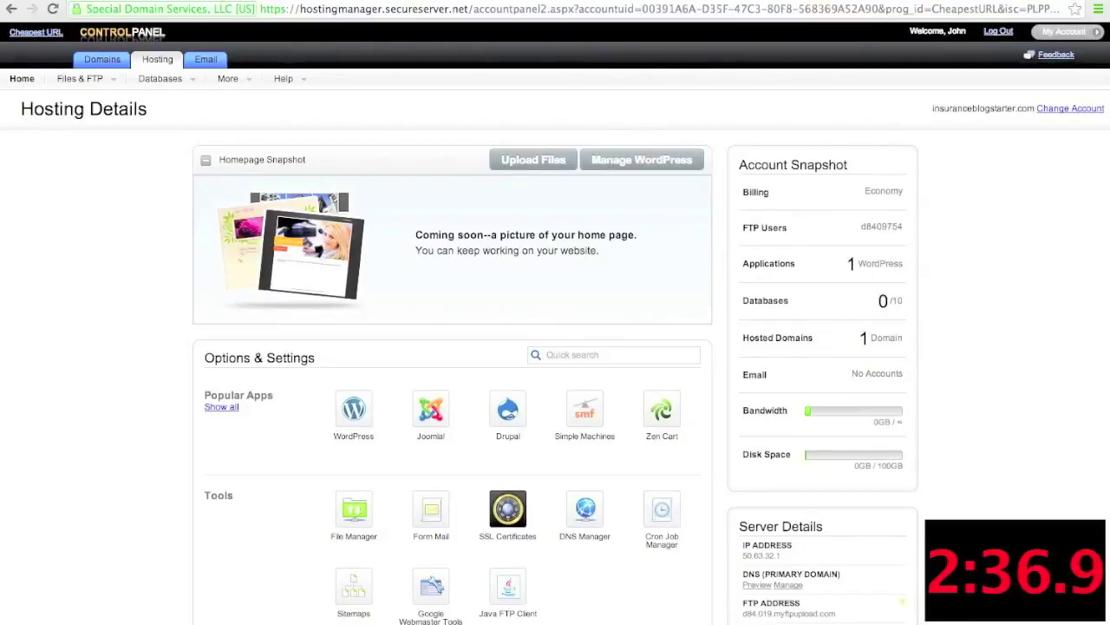
pyautogui.hotkey('ctrl', 't')
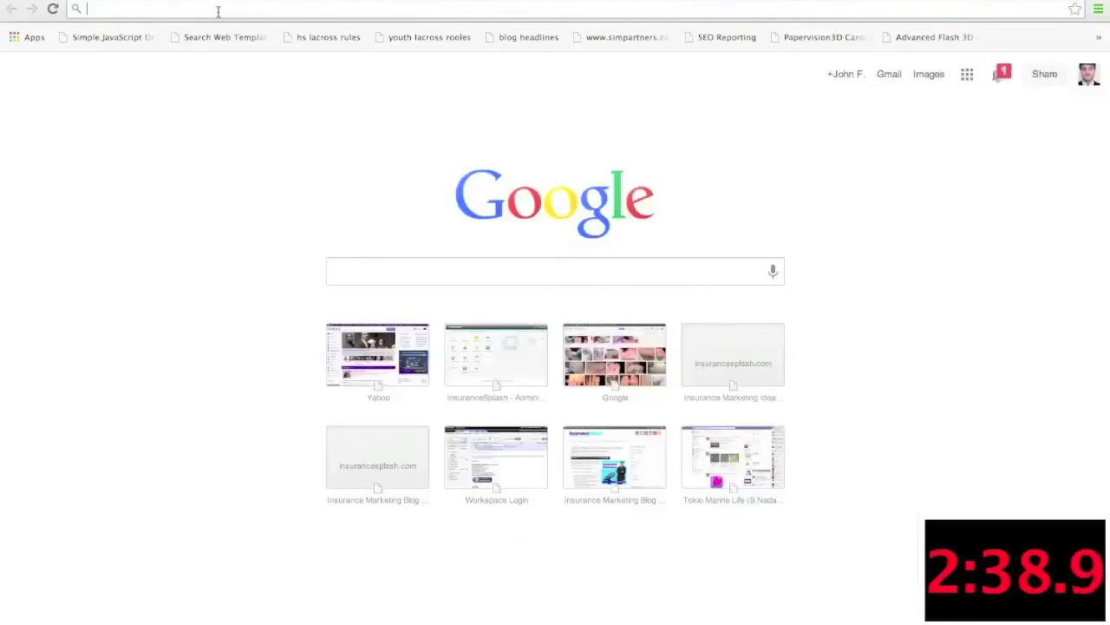
# Load insuranceblogstarter.com and scroll through the default 'My Website' page with its 'Hello world!' post
pyautogui.write('insuranceblo')
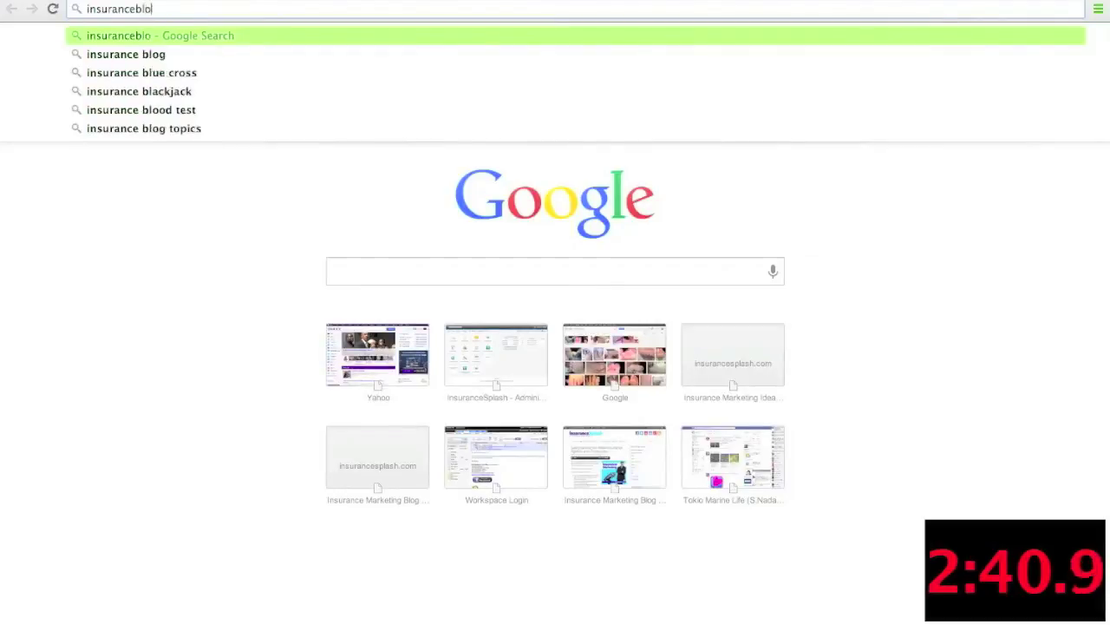
pyautogui.write('gstarter.co')
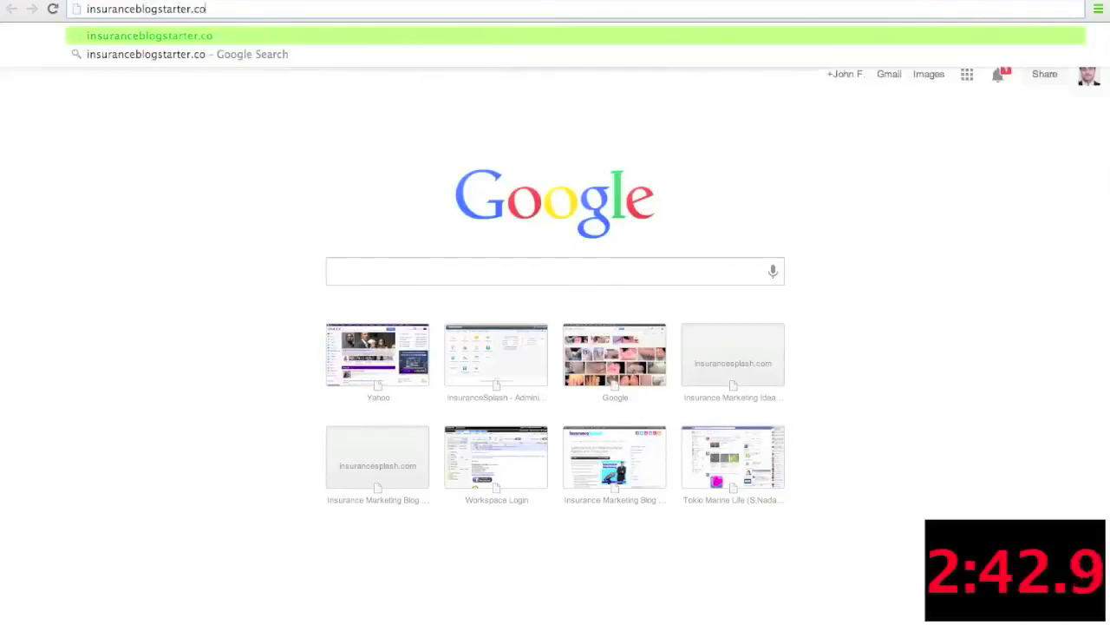
pyautogui.write('m')
pyautogui.press('Return')
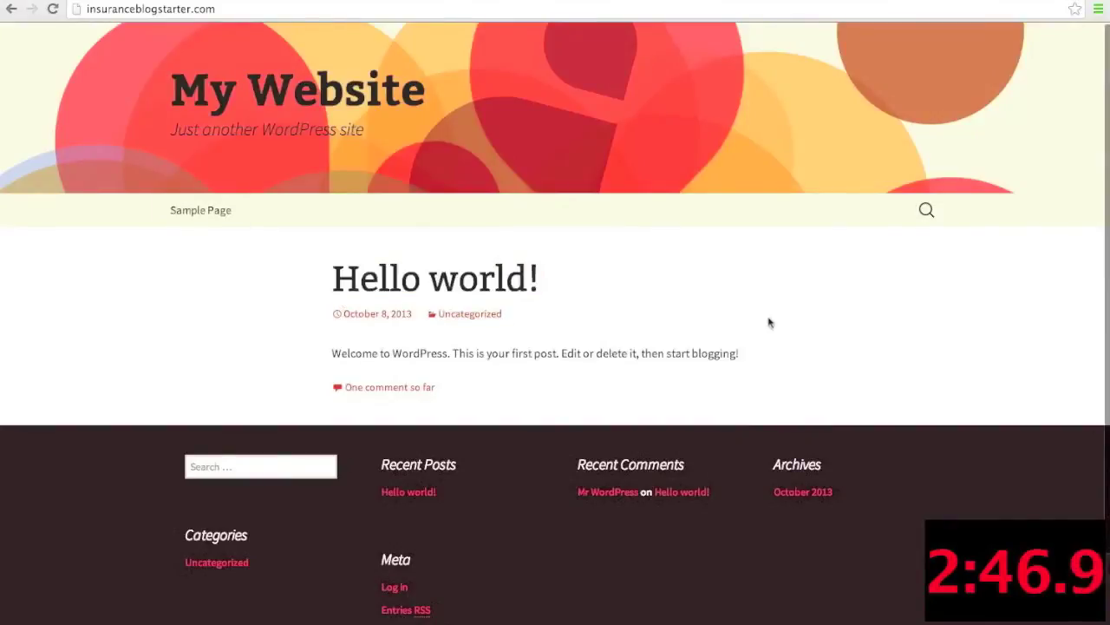
pyautogui.scroll(-2, 981, 324)
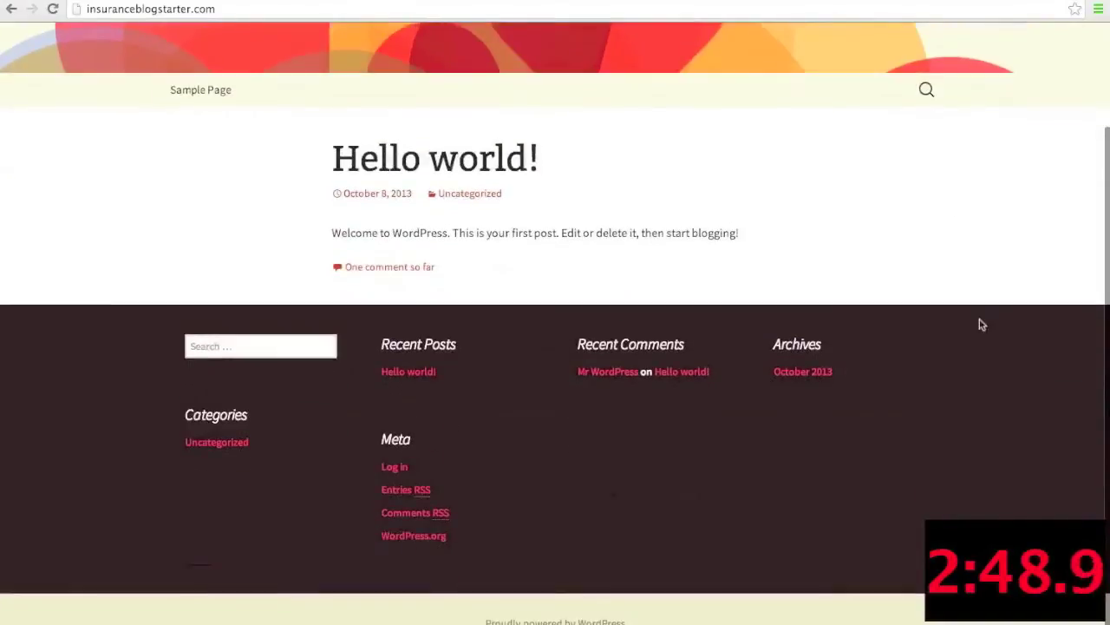
pyautogui.scroll(2, 981, 324)
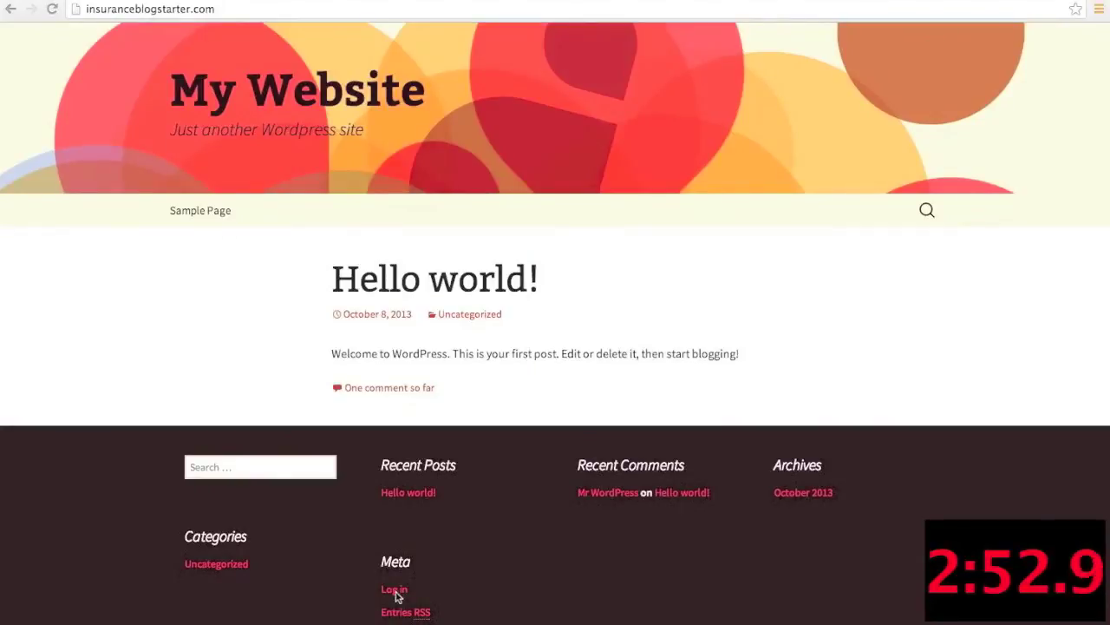
# Go to insuranceblogstarter.com/wp-admin and enter the admin username on the log-in page
pyautogui.click(237, 9)
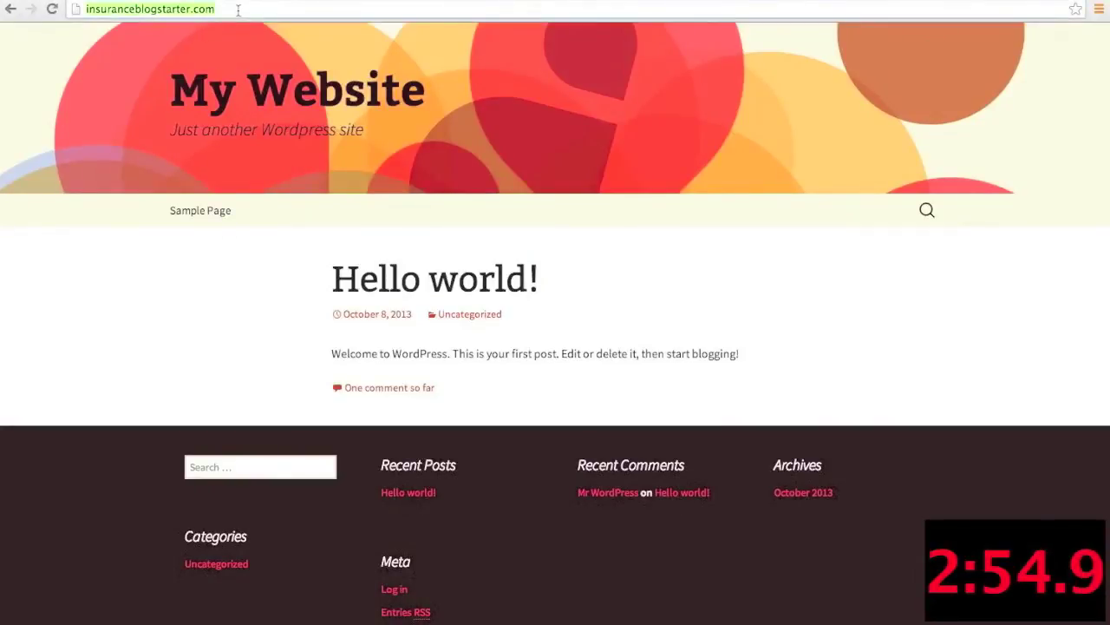
pyautogui.press('End')
pyautogui.write('/wp')
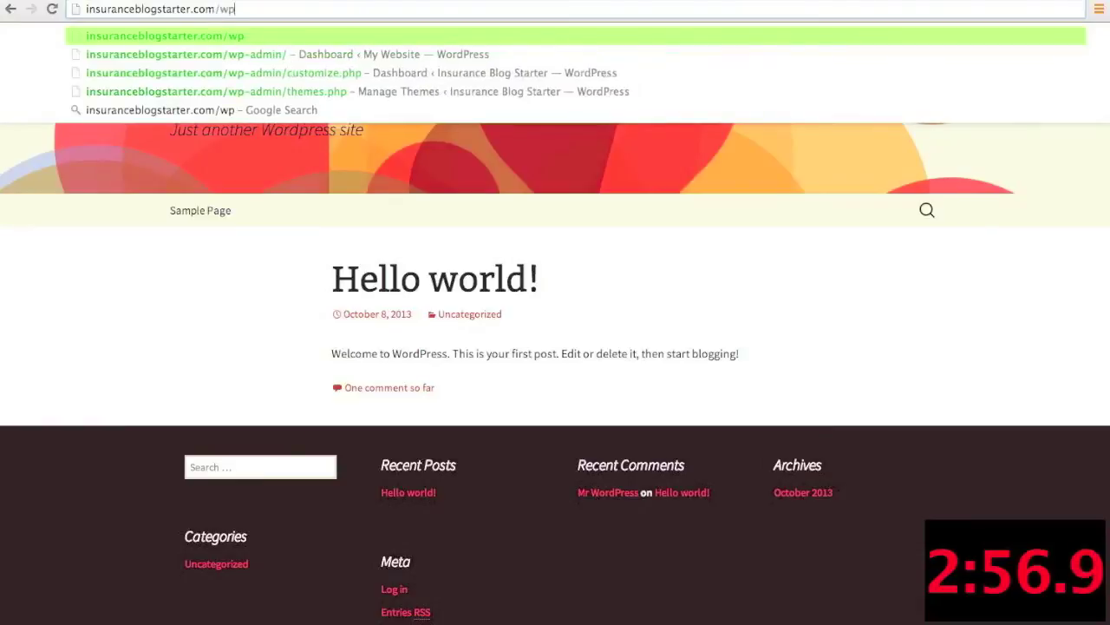
pyautogui.write('-admin')
pyautogui.press('Return')
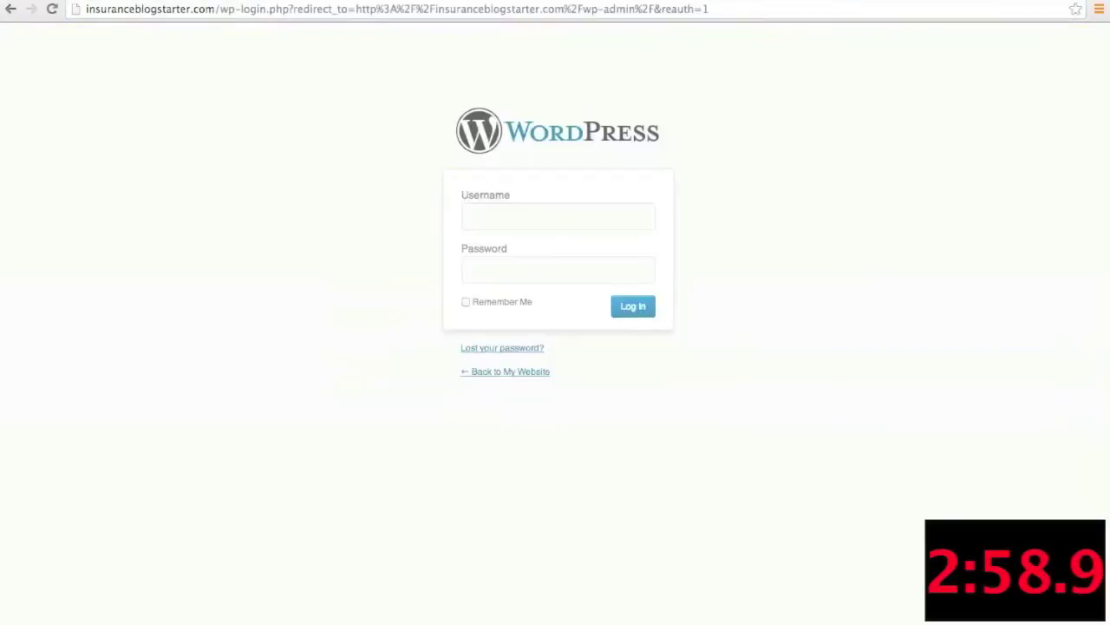
pyautogui.write('admin')
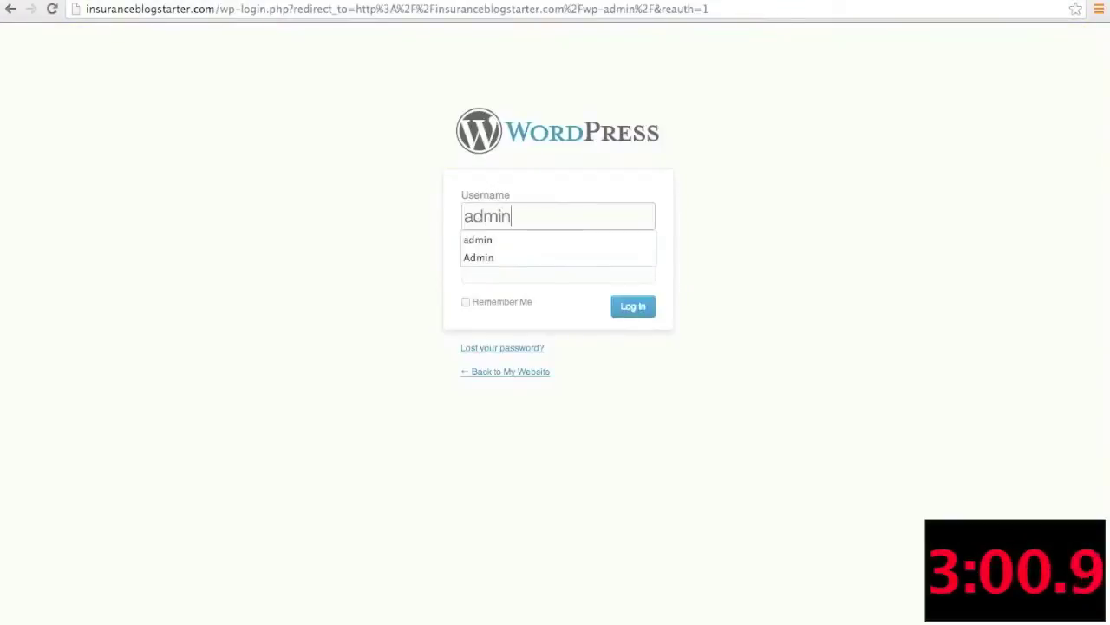
pyautogui.press('Tab')
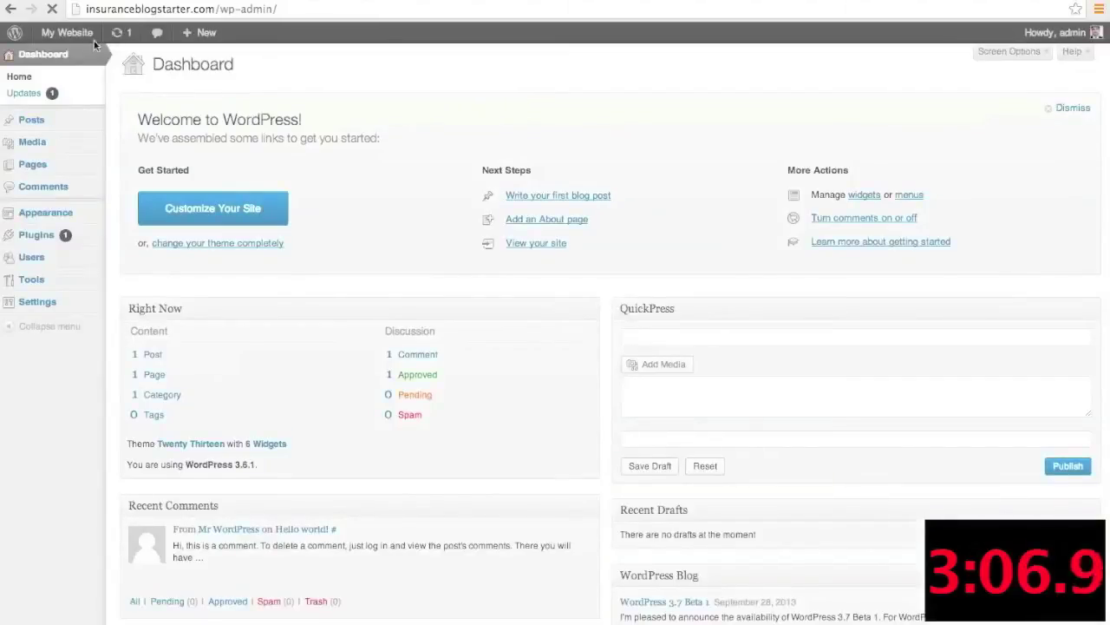
# In the Customizer, set the title 'Insurance Blog Starter' and tagline 'Get your insurance blog started today!'
pyautogui.click(210, 240)
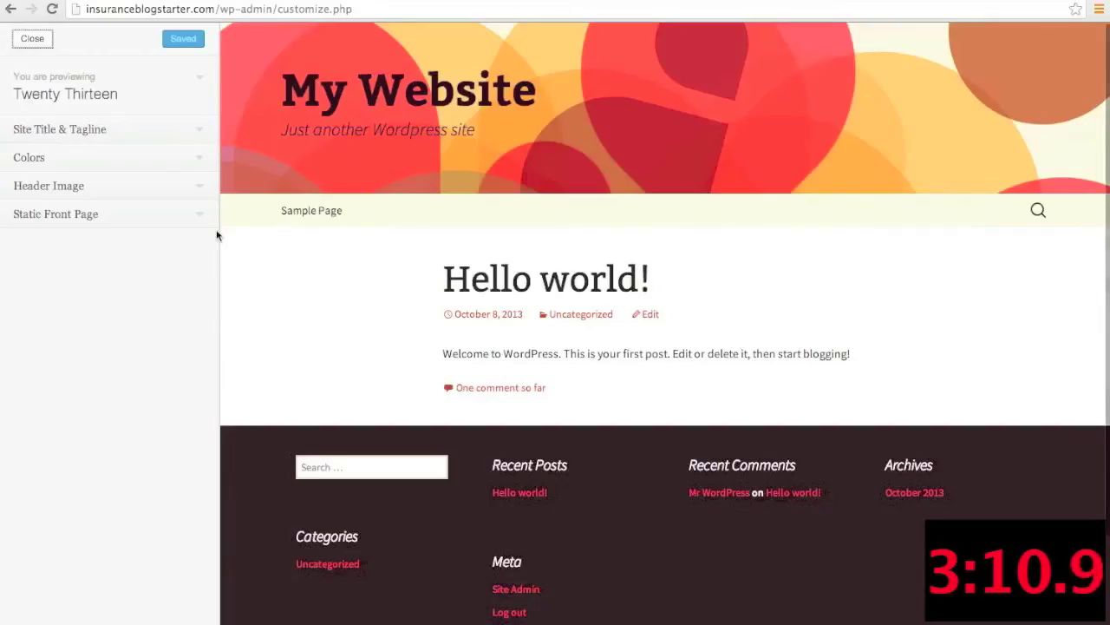
pyautogui.click(87, 129)
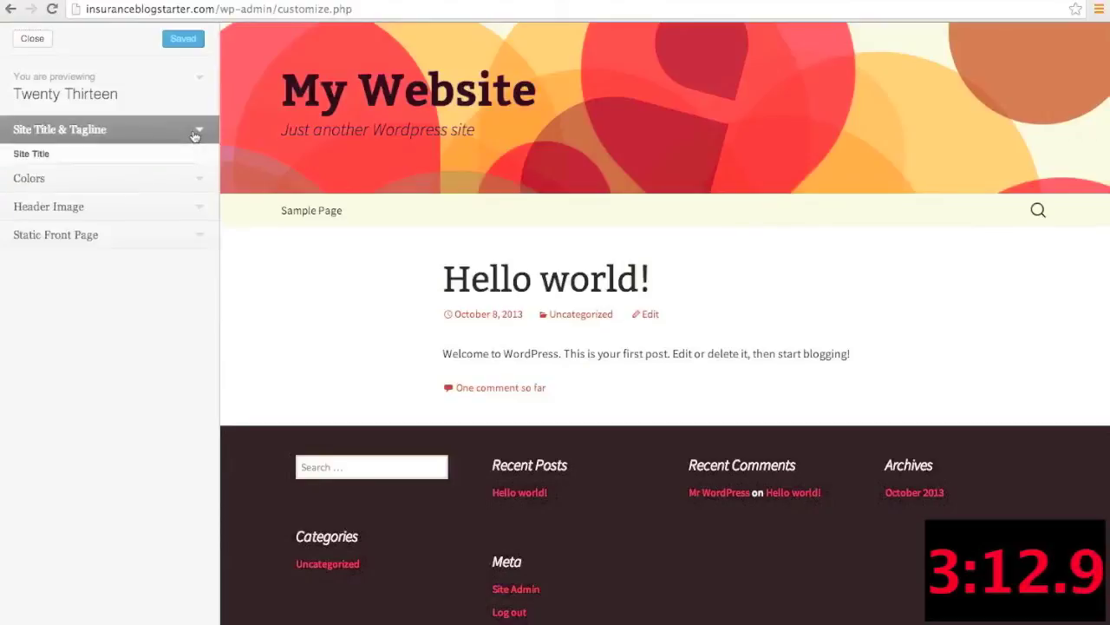
pyautogui.doubleClick(70, 179)
pyautogui.write('Ins')
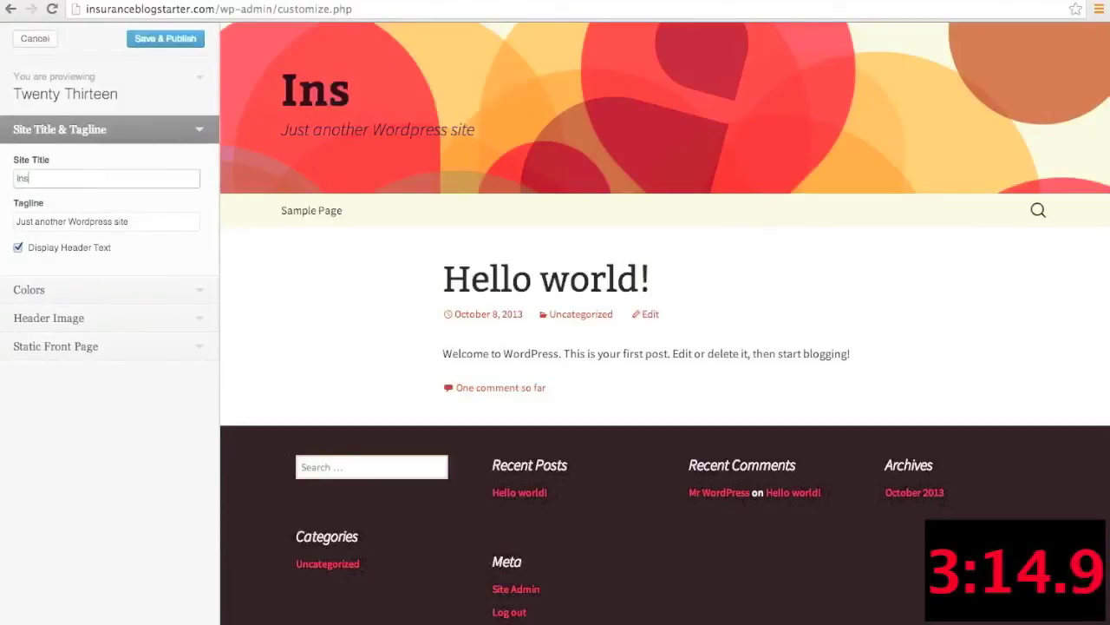
pyautogui.write('urance Blog Starter')
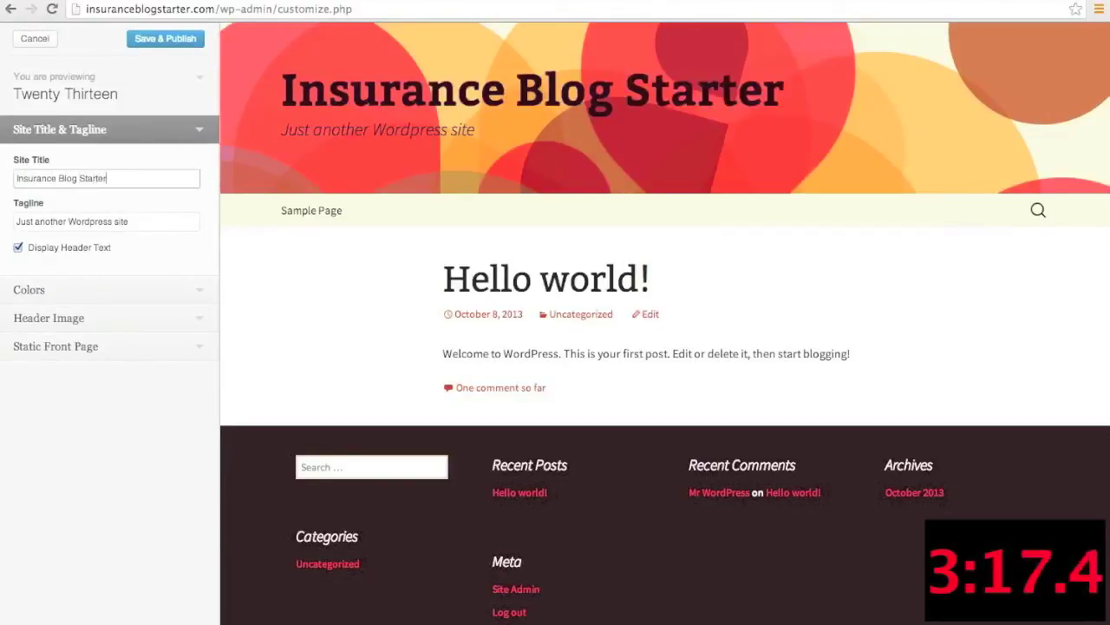
pyautogui.press('Tab')
pyautogui.write('Get y')
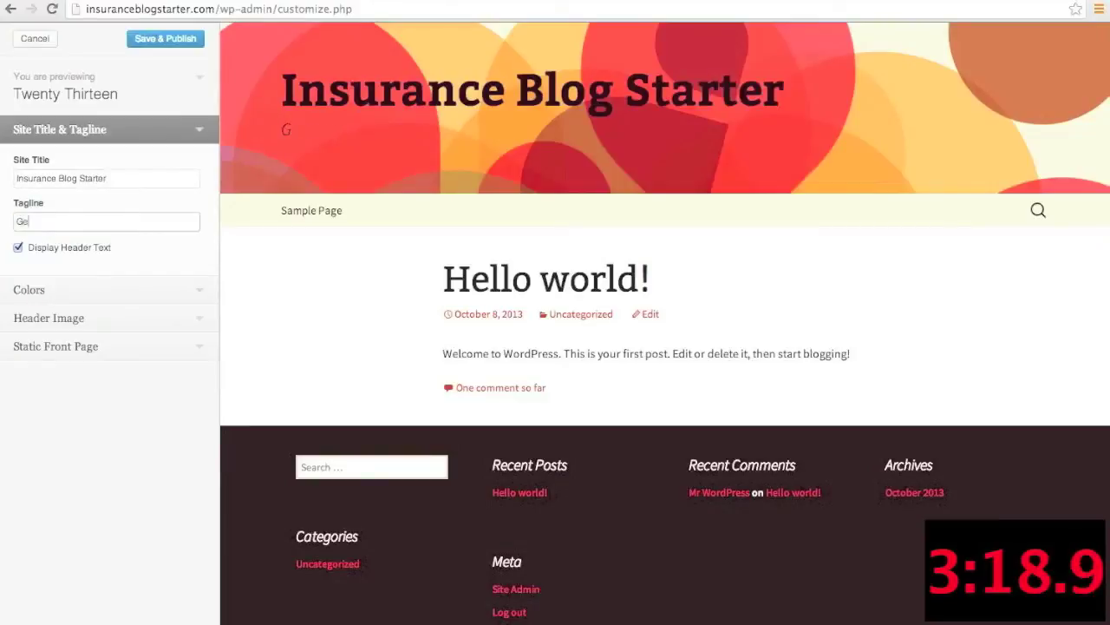
pyautogui.write('ance')
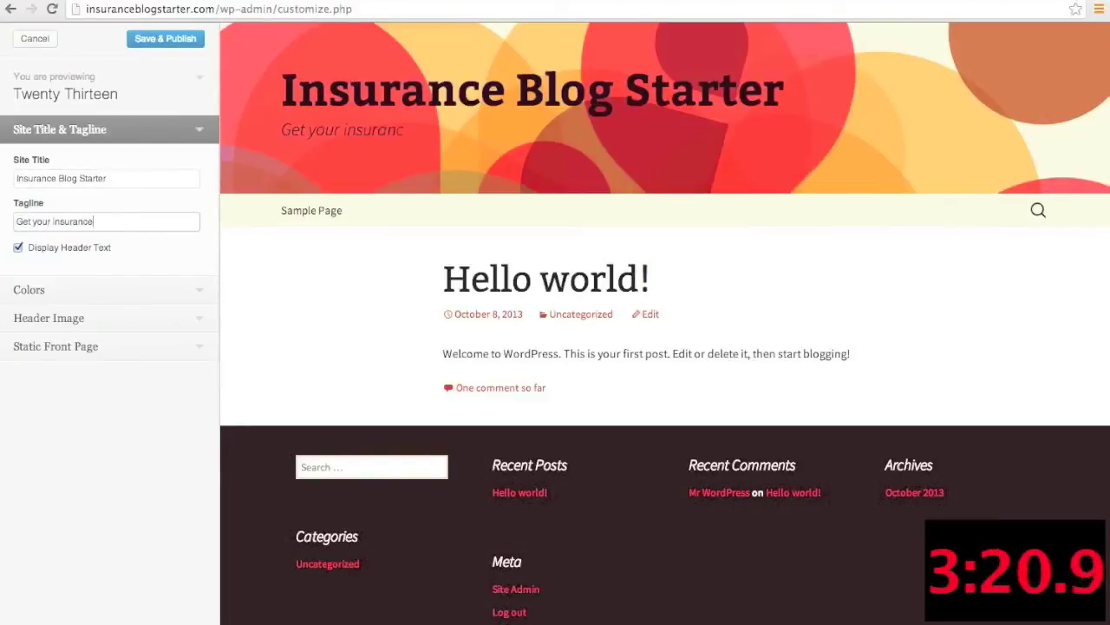
pyautogui.write(' blog started today')
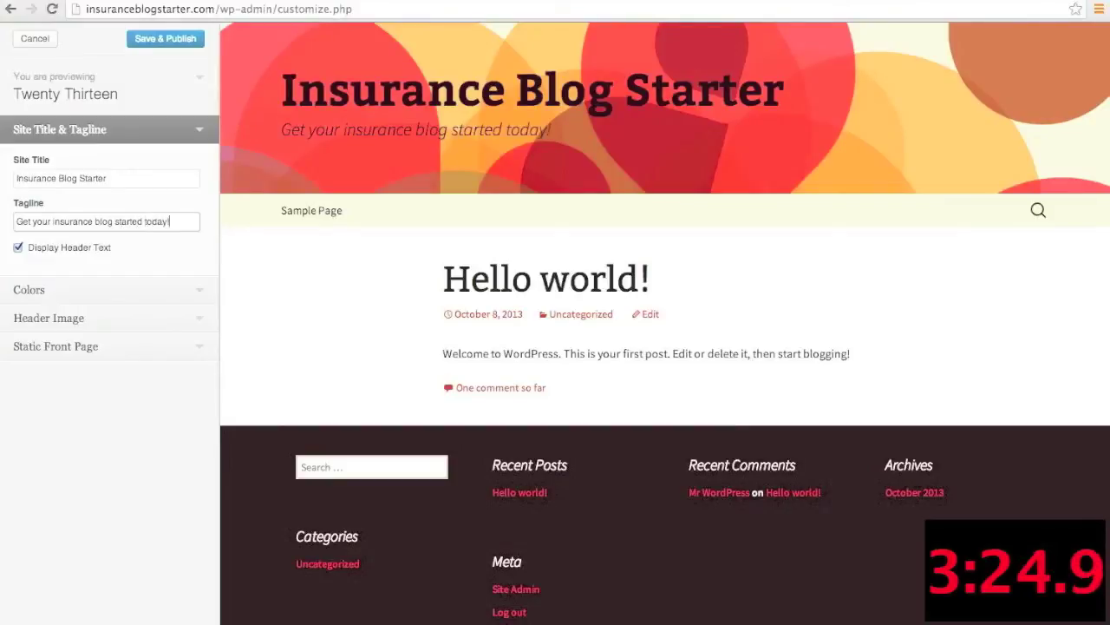
pyautogui.write('!')
pyautogui.click(198, 289)
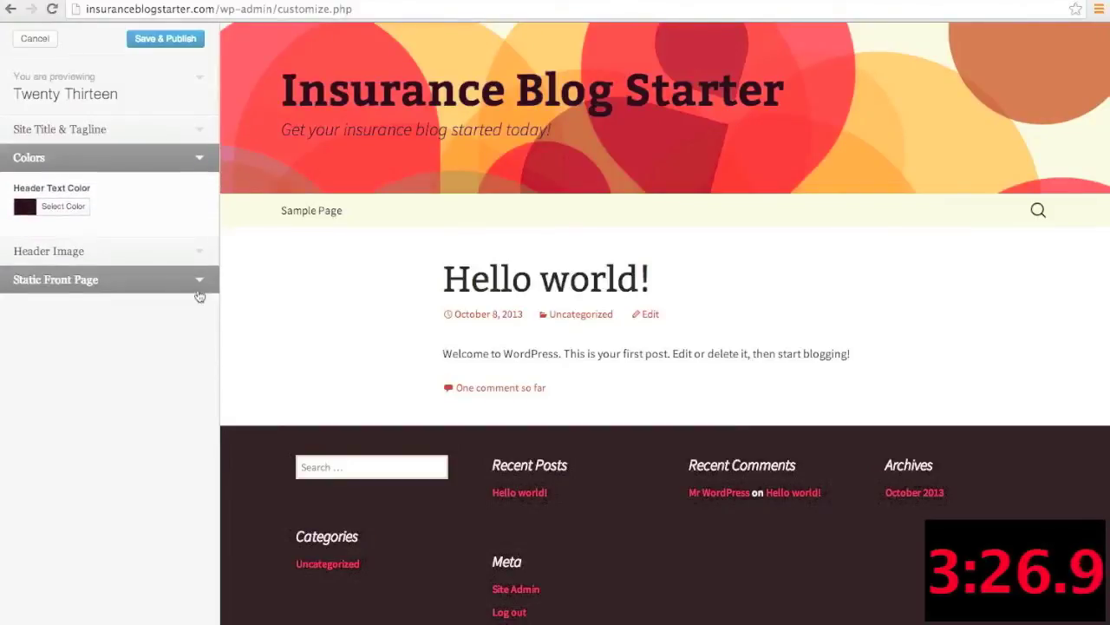
# Darken the header text colour, choose the uploaded grass header image, and Save & Publish
pyautogui.click(64, 207)
pyautogui.moveTo(154, 269); pyautogui.dragTo(149, 358)
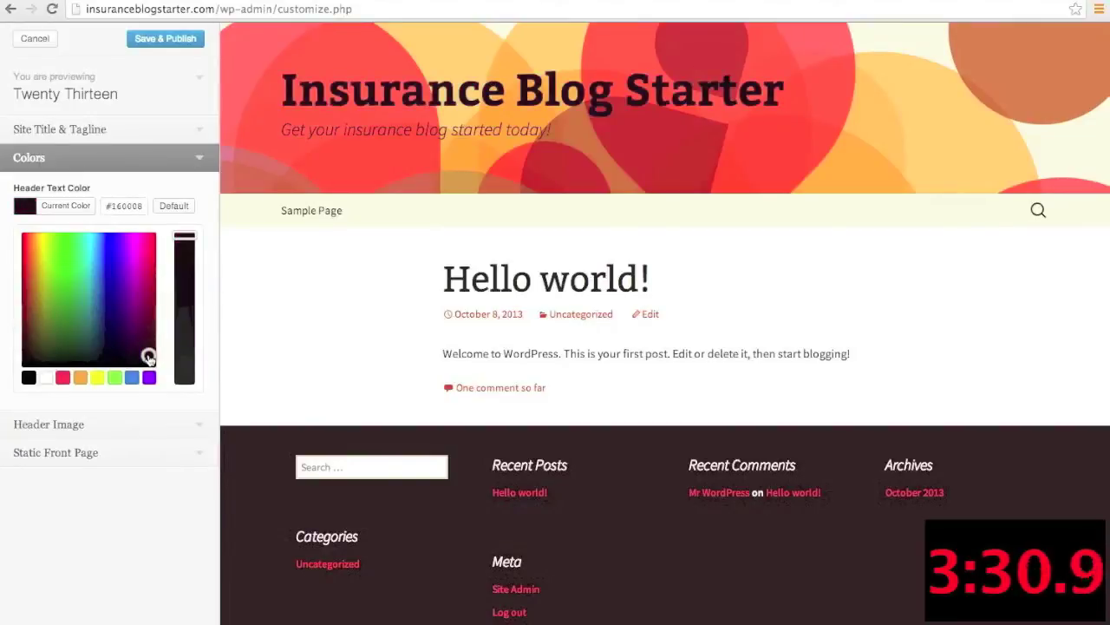
pyautogui.click(71, 427)
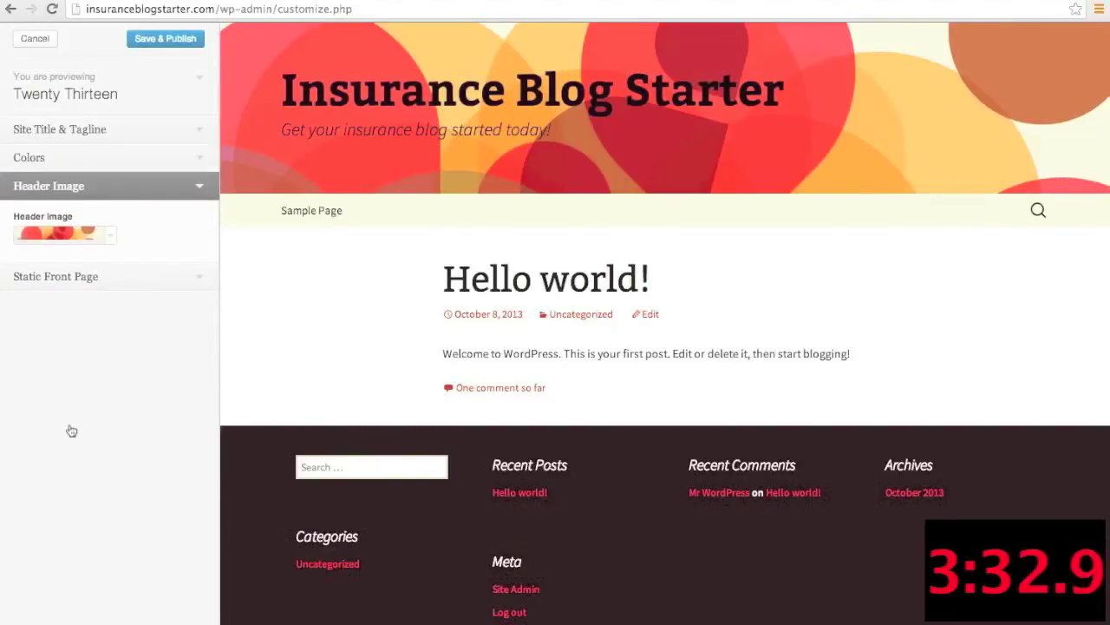
pyautogui.click(111, 240)
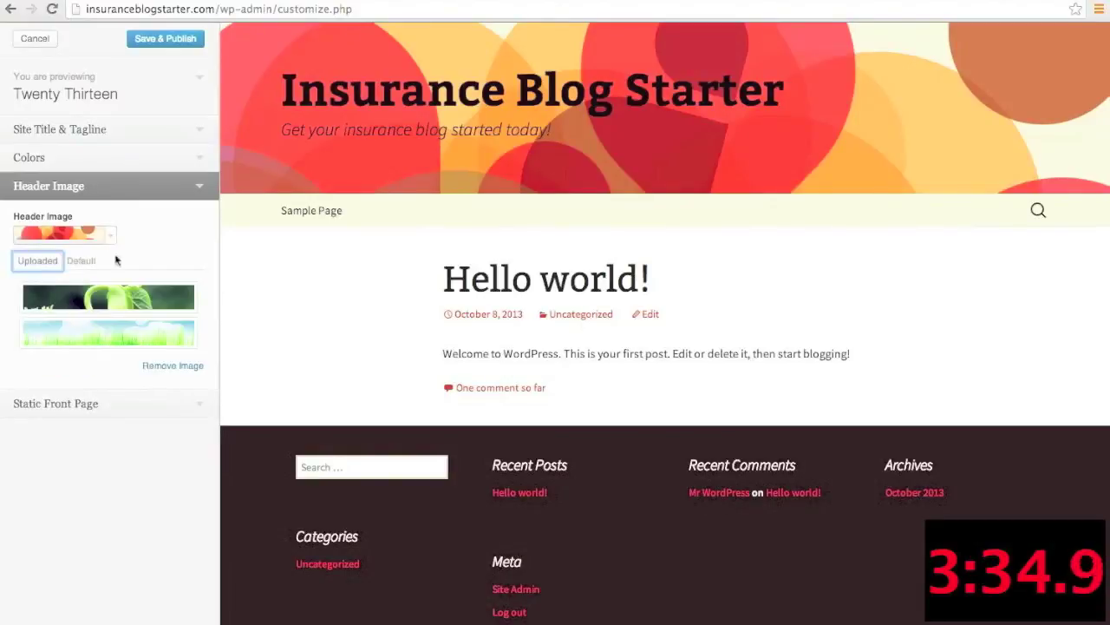
pyautogui.click(148, 341)
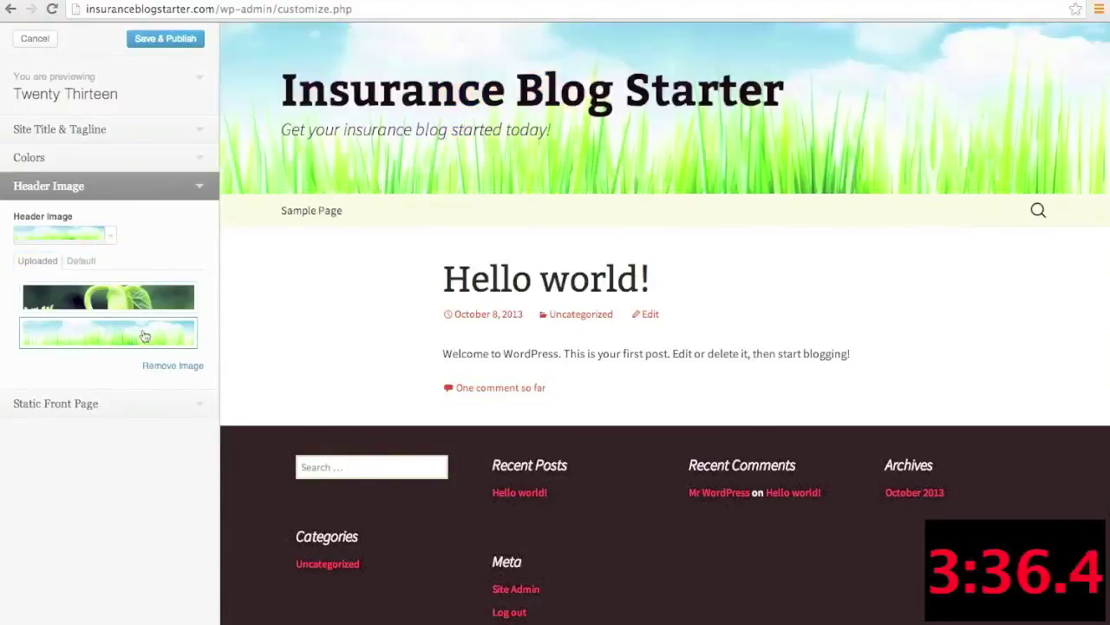
pyautogui.click(170, 41)
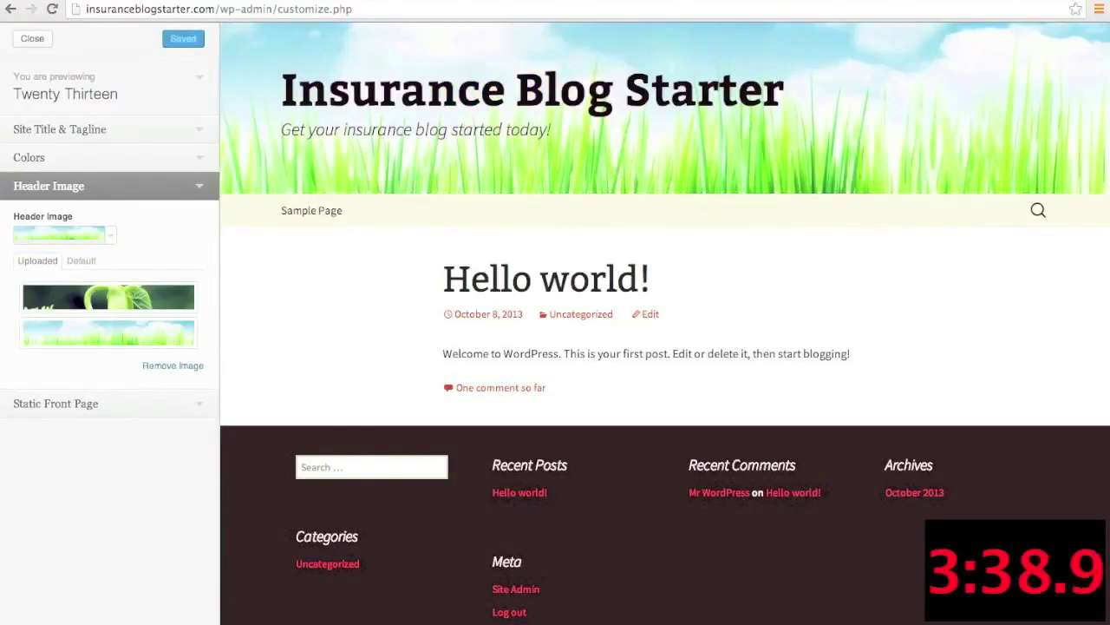
# Exit the customizer and load insuranceblogstarter.com in a new tab to check the grass header, title and tagline
pyautogui.click(33, 40)
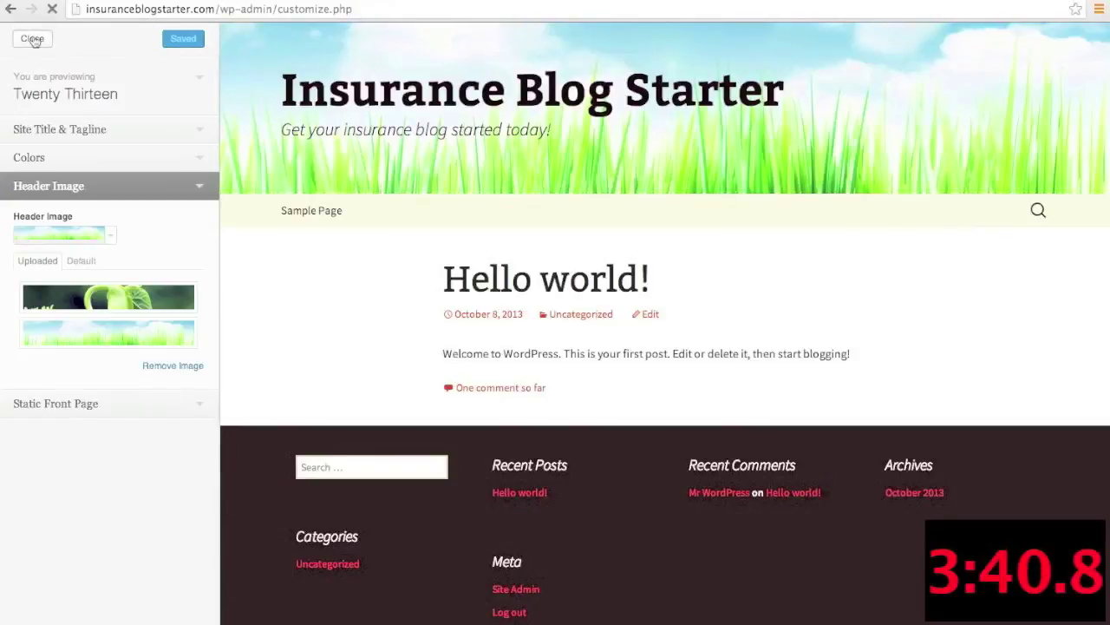
pyautogui.click(375, 2)
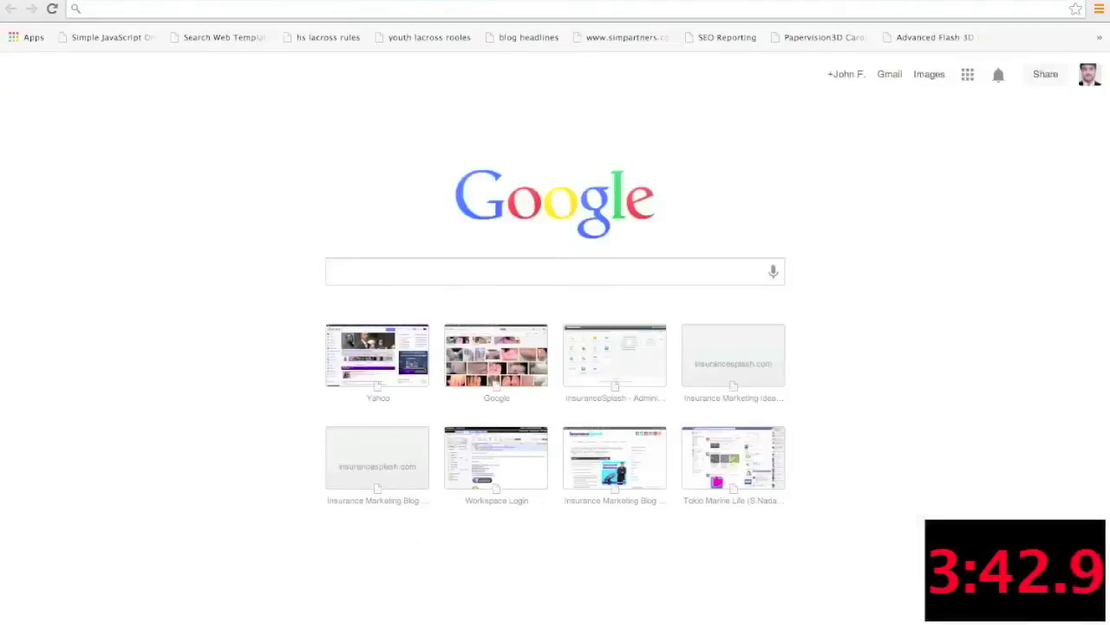
pyautogui.write('insuranceblogstarter.com')
pyautogui.press('Return')
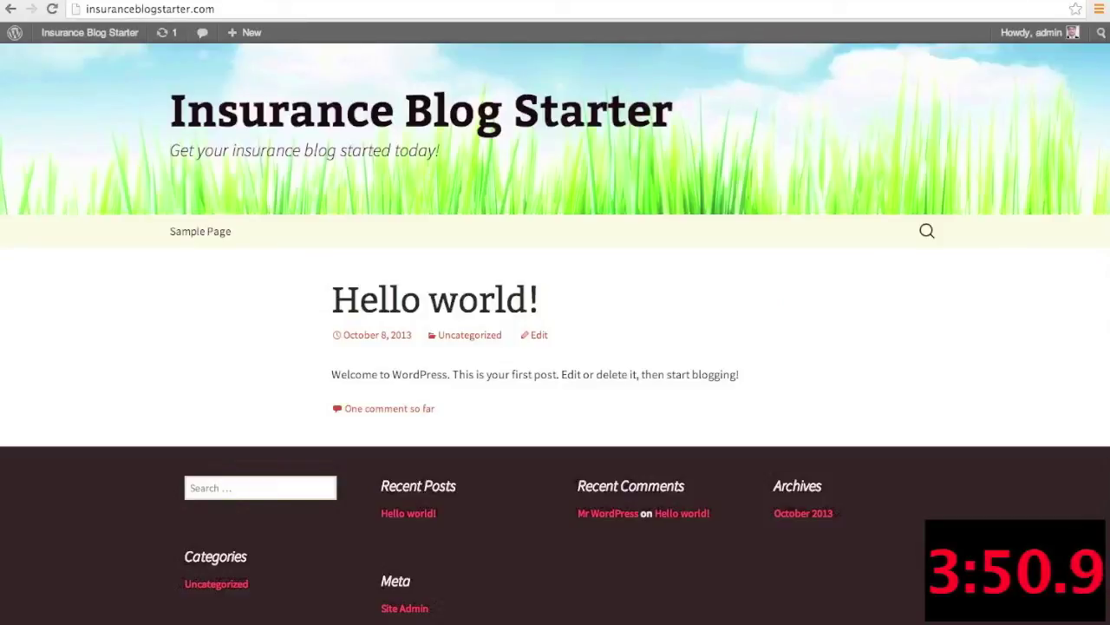
pyautogui.scroll(-3, 280, 313)
pyautogui.scroll(4, 280, 310)
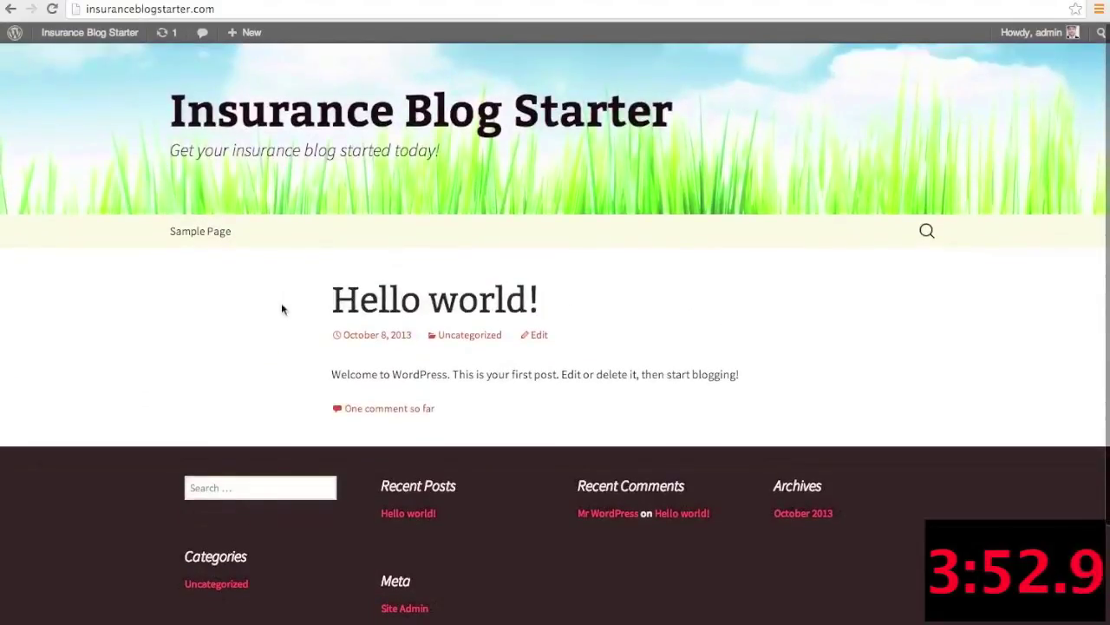